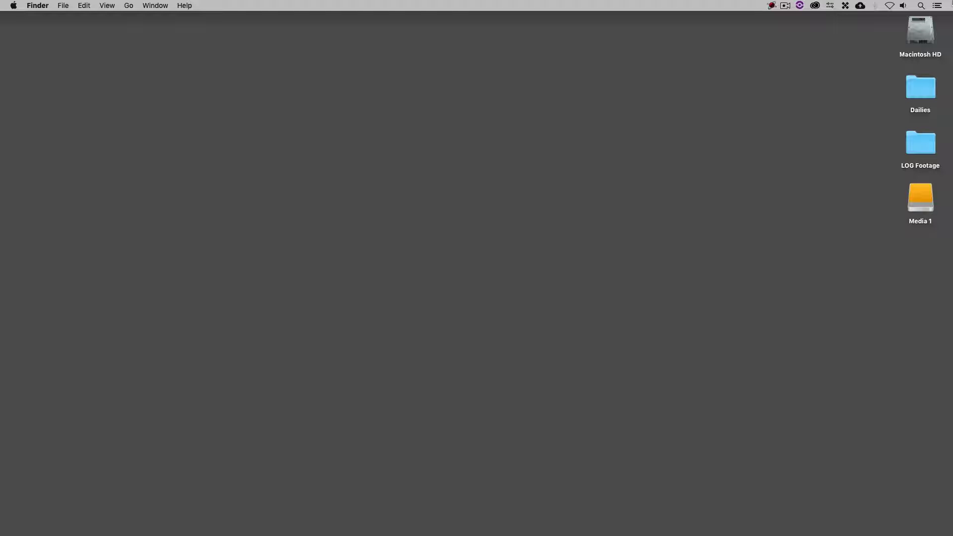
# Switch to SCRATCH and review the five clips on the timeline, returning to the EpicAdventures05_FO_4K clip.
pyautogui.press('super+Tab')
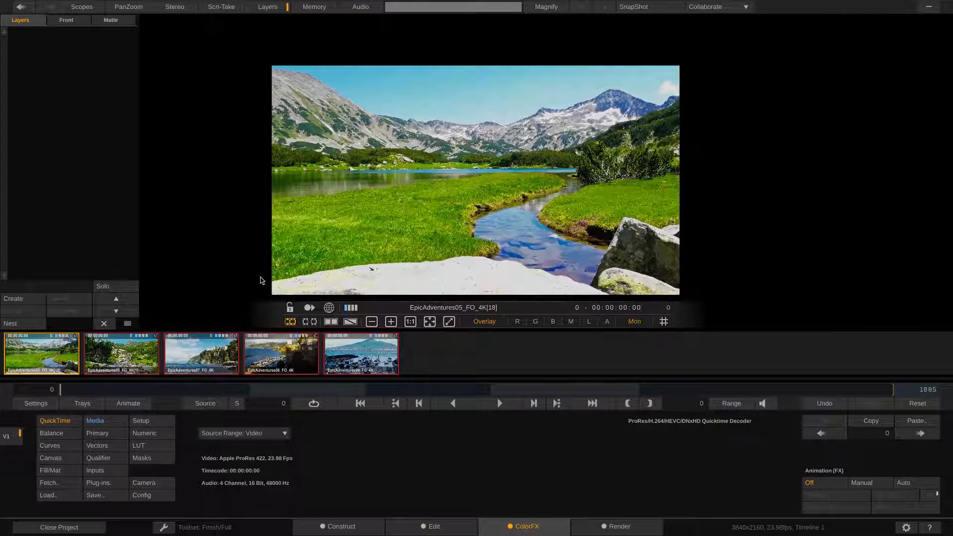
pyautogui.moveTo(70, 389); pyautogui.dragTo(61, 349)
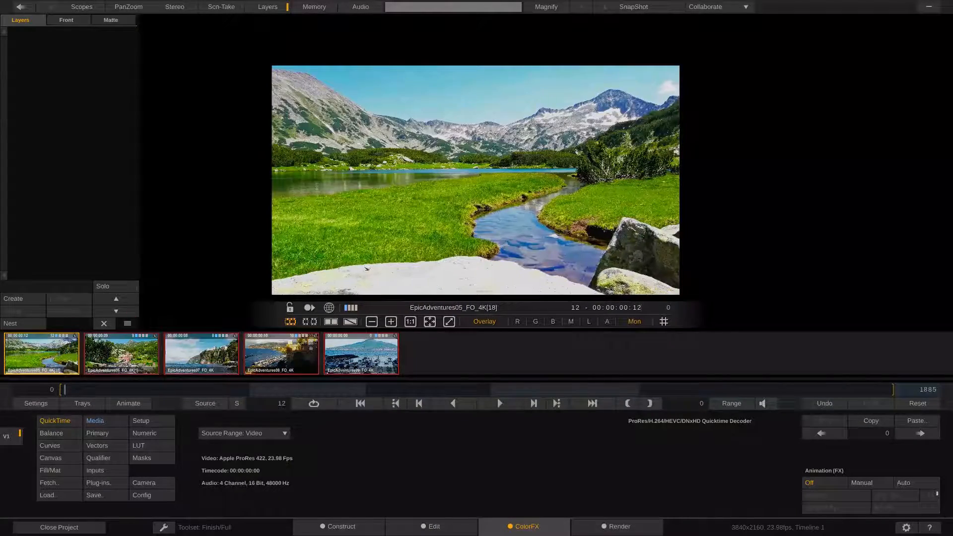
pyautogui.click(128, 356)
pyautogui.click(200, 358)
pyautogui.click(274, 350)
pyautogui.click(352, 350)
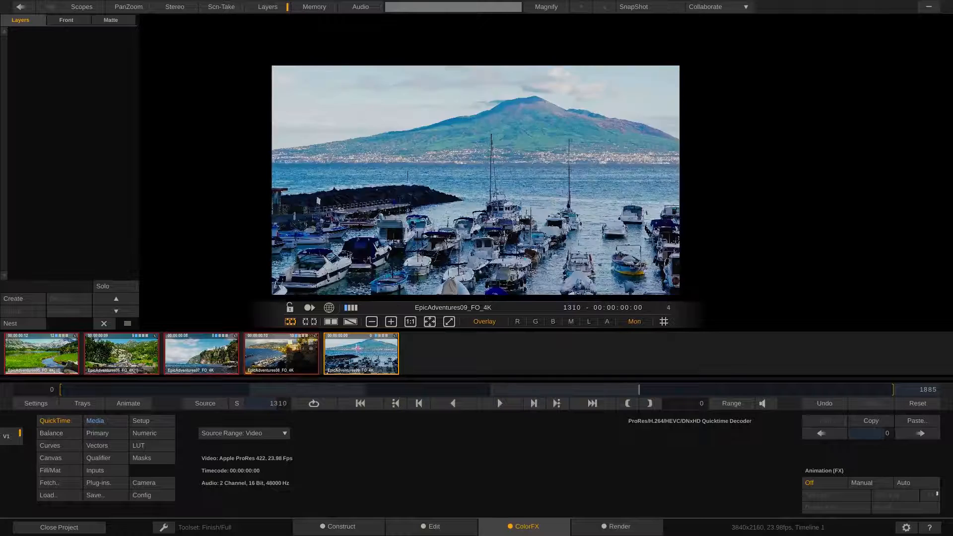
pyautogui.click(298, 348)
pyautogui.click(197, 345)
pyautogui.click(132, 346)
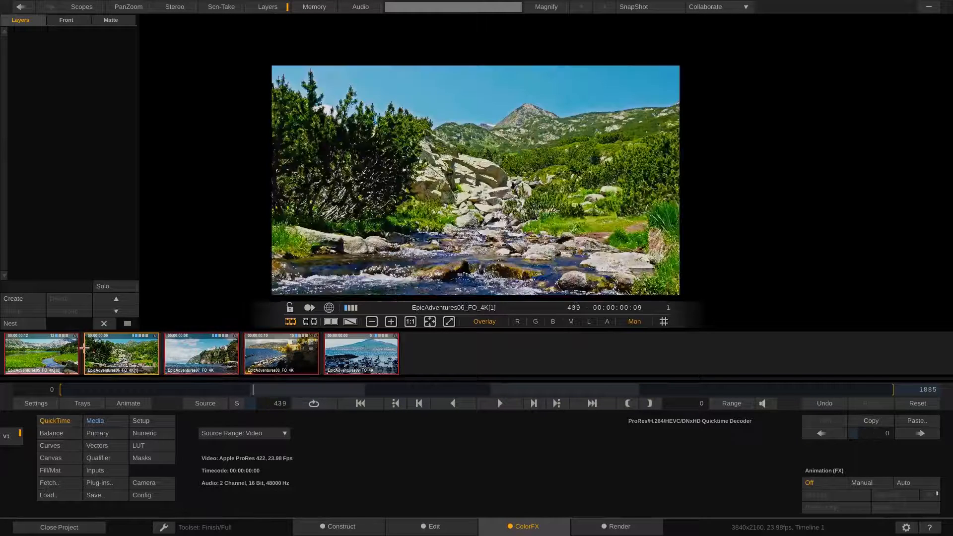
pyautogui.click(58, 348)
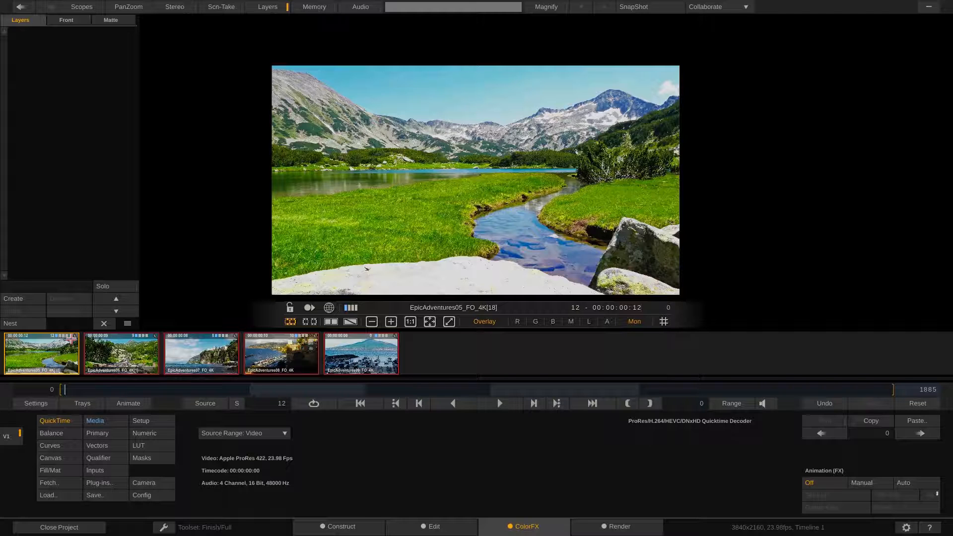
# Add a version of the EpicAdventures05_FO_4K clip and make the new version active.
pyautogui.moveTo(900, 137)
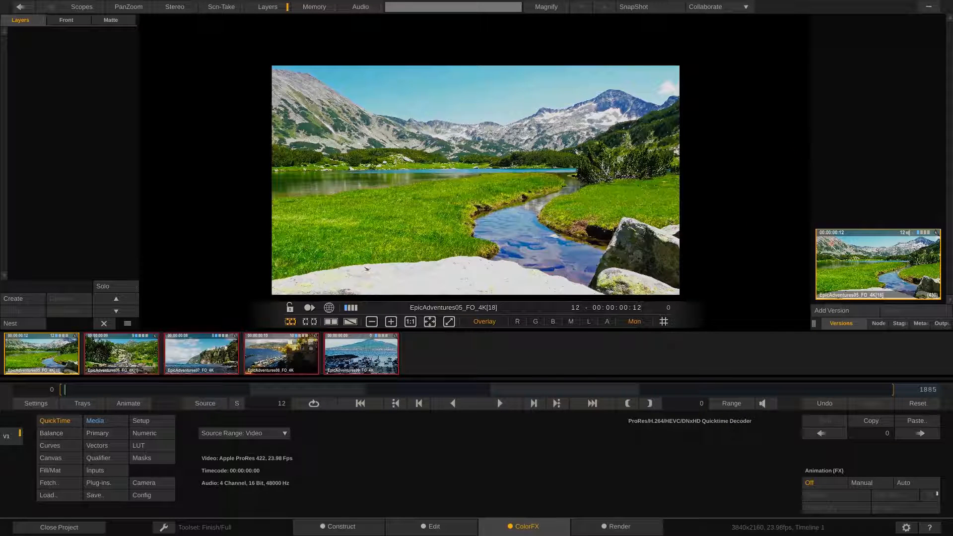
pyautogui.click(825, 310)
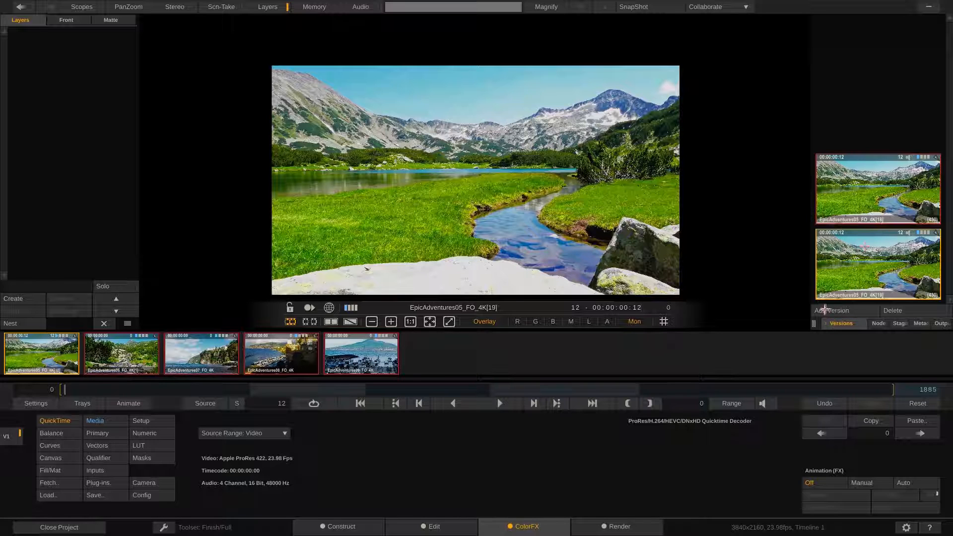
pyautogui.click(868, 191)
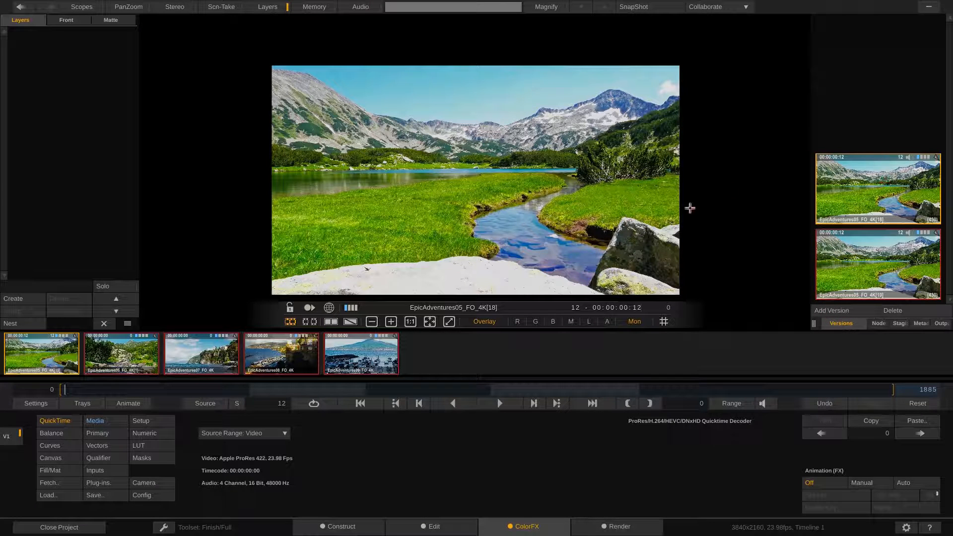
# Grade the new version with master Lift -37.784, Gamma 1.164 and Gain 11.234, and Color-B Saturation 202.421.
pyautogui.click(147, 433)
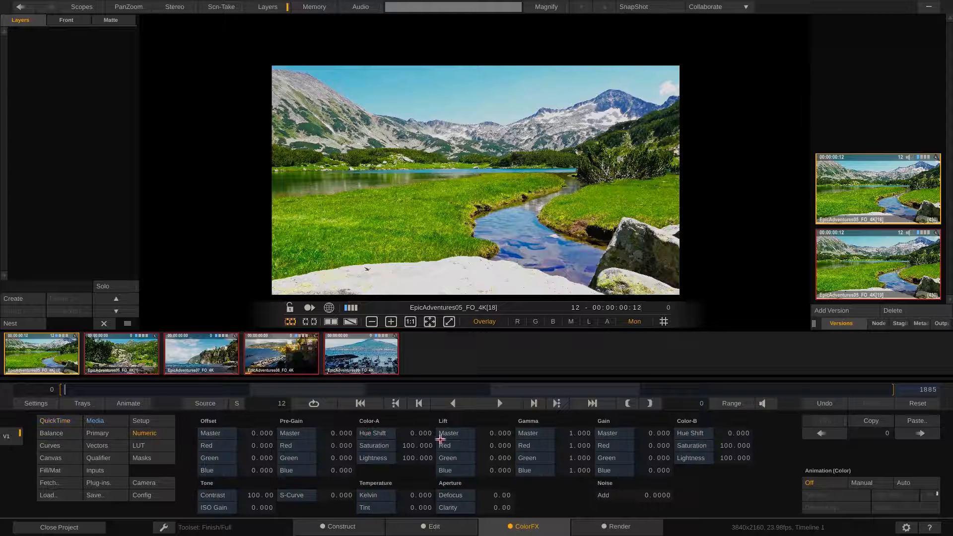
pyautogui.moveTo(493, 434); pyautogui.dragTo(496, 431)
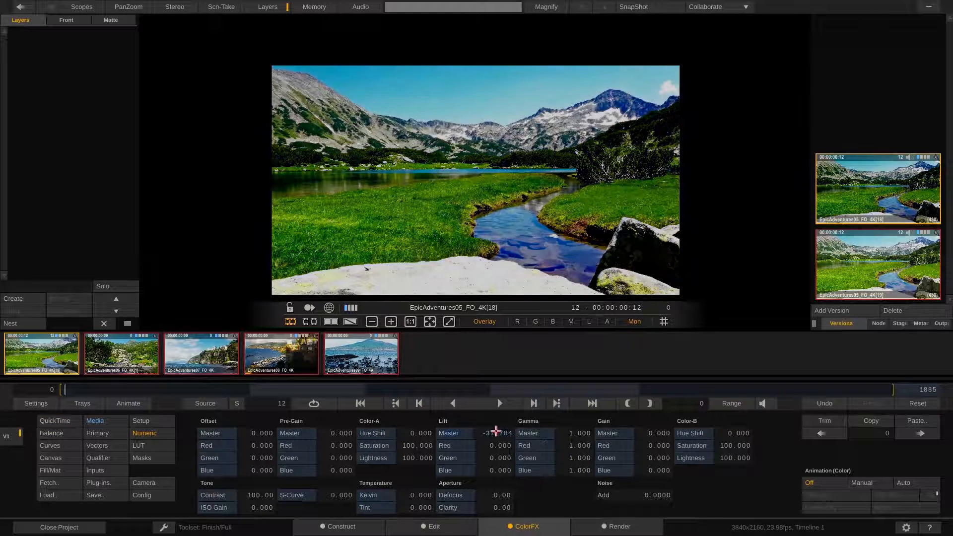
pyautogui.moveTo(571, 434); pyautogui.dragTo(574, 434)
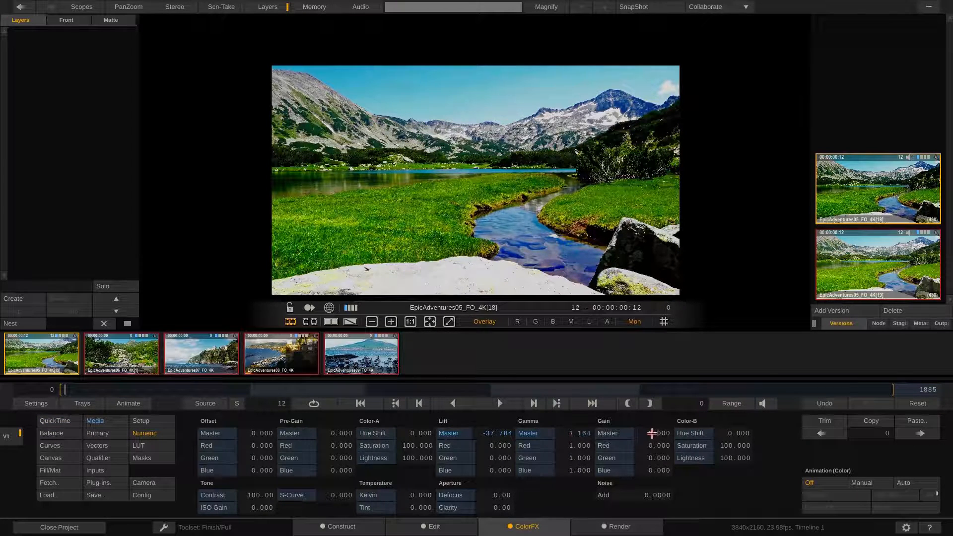
pyautogui.moveTo(652, 434); pyautogui.dragTo(651, 432)
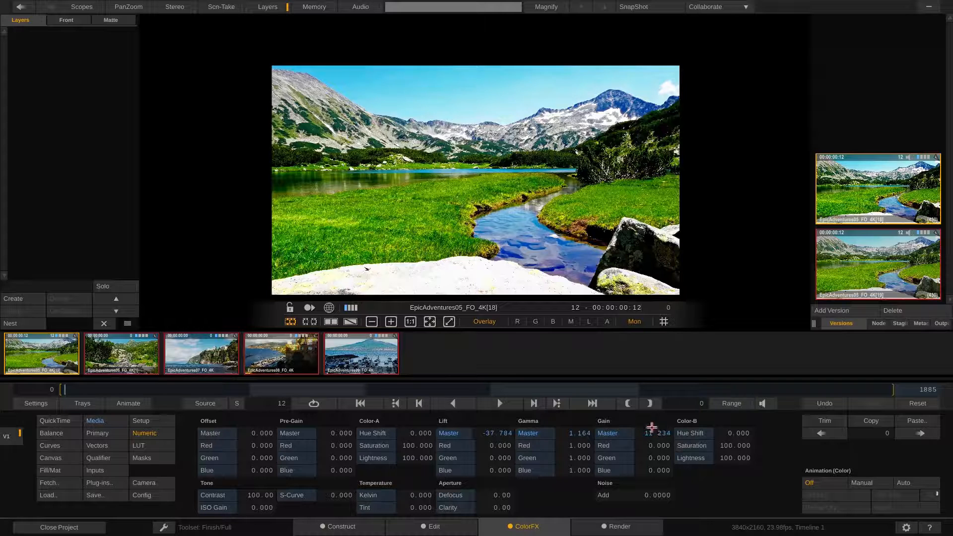
pyautogui.moveTo(729, 441); pyautogui.dragTo(739, 441)
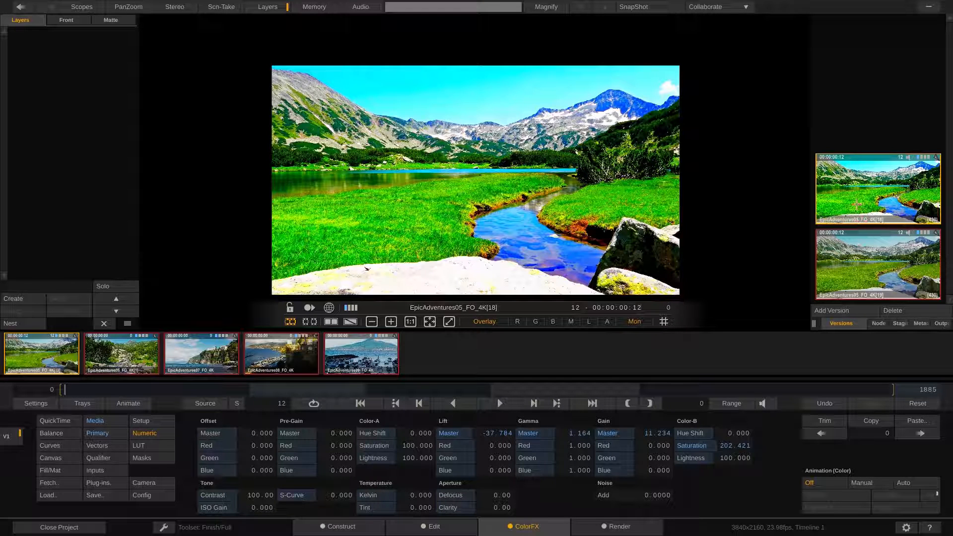
# Add a third version based on the graded one and make it active.
pyautogui.click(826, 310)
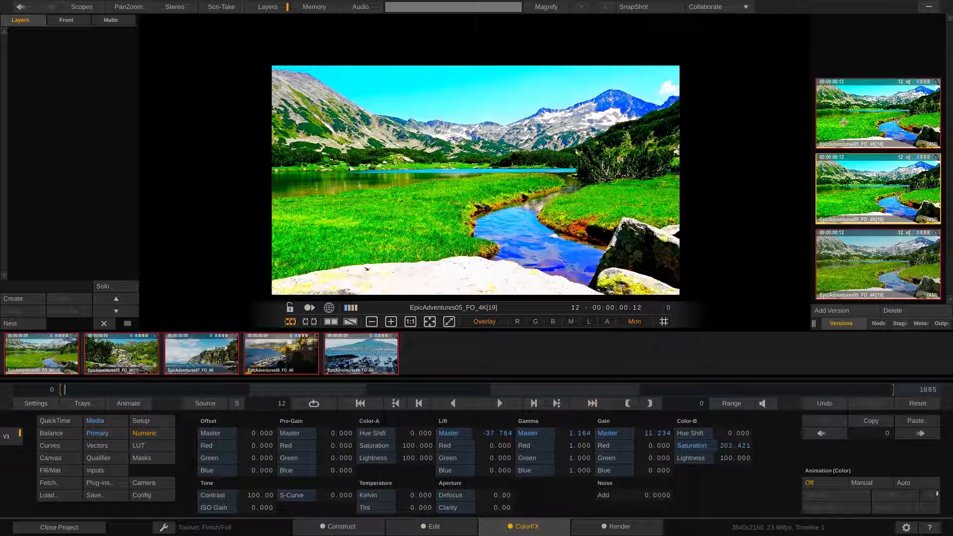
pyautogui.click(861, 112)
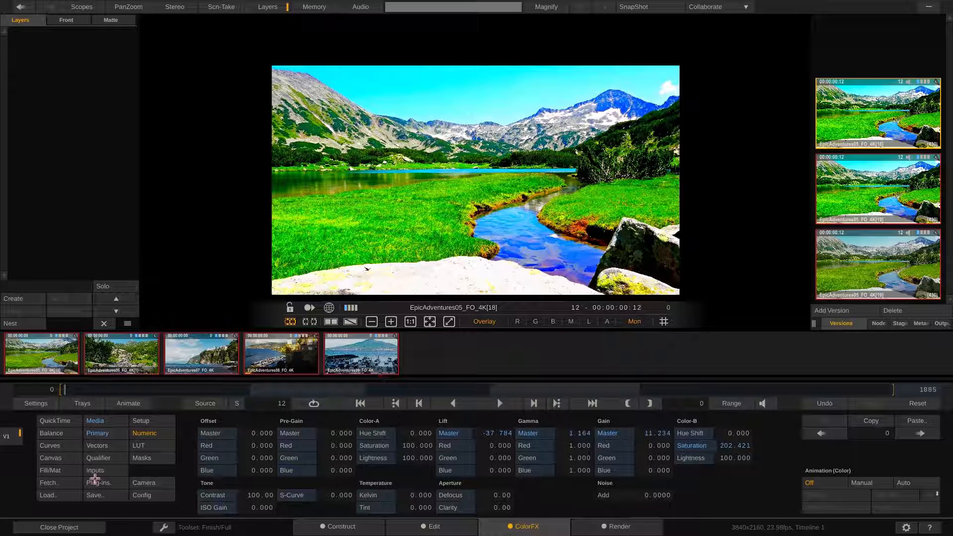
# Apply the Sapphire LensFlare plug-in as a layer and place the flare in the sky above the mountains.
pyautogui.click(95, 485)
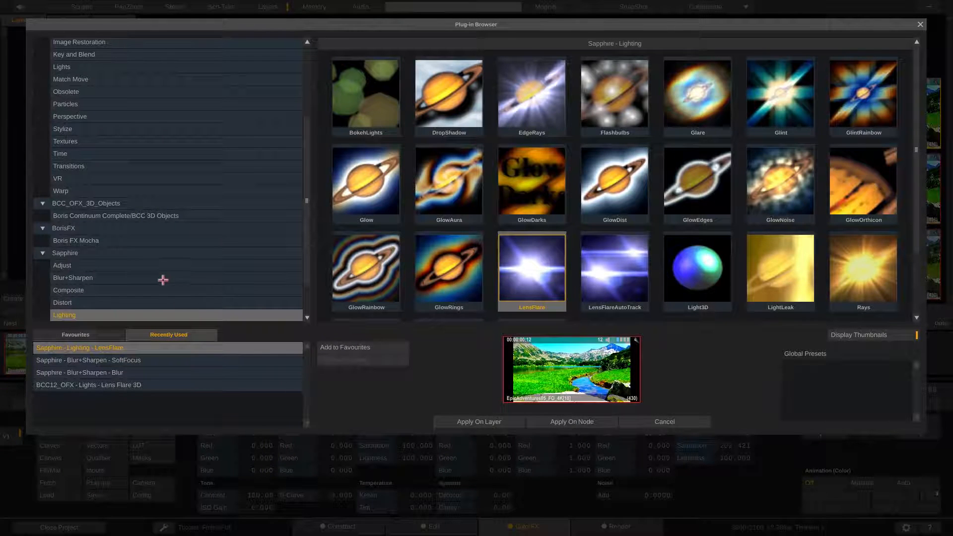
pyautogui.scroll(-2, 161, 268)
pyautogui.click(90, 266)
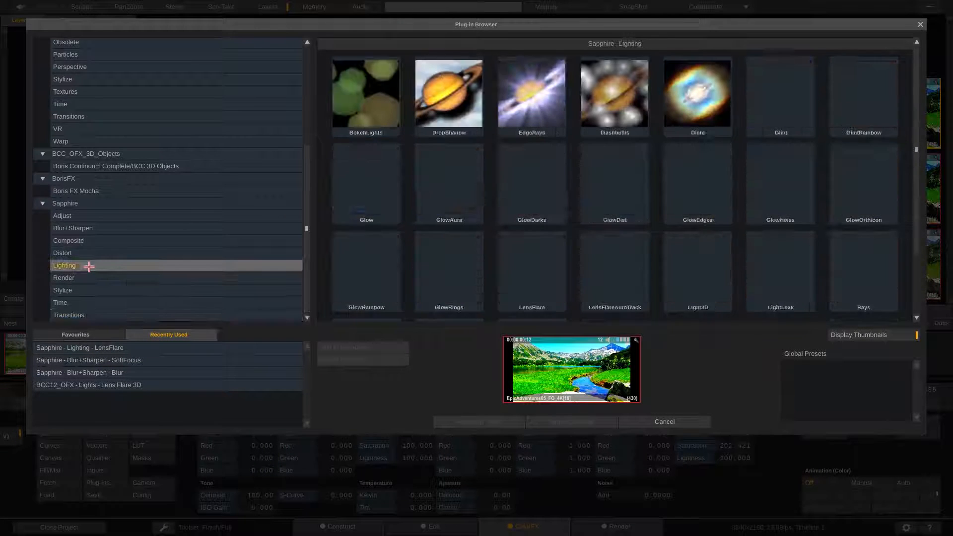
pyautogui.click(536, 271)
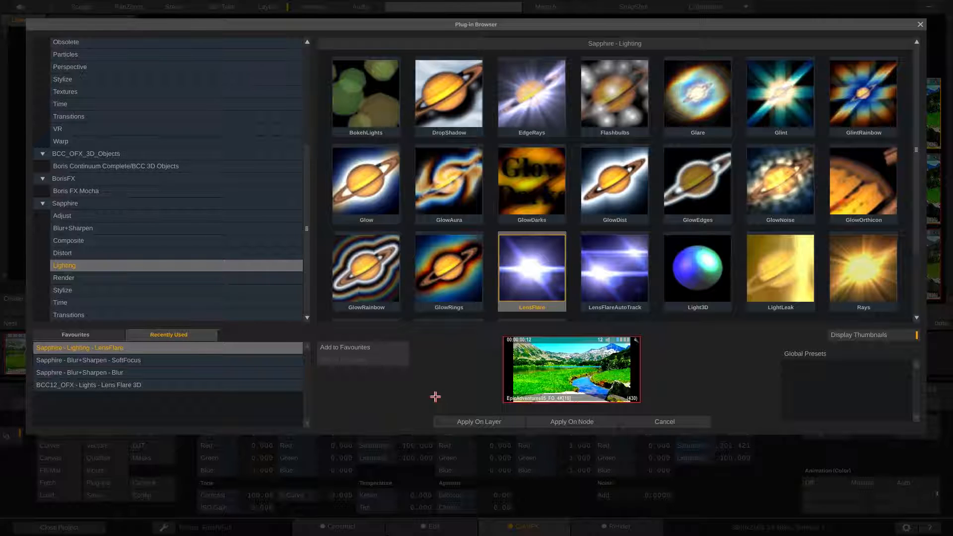
pyautogui.click(474, 422)
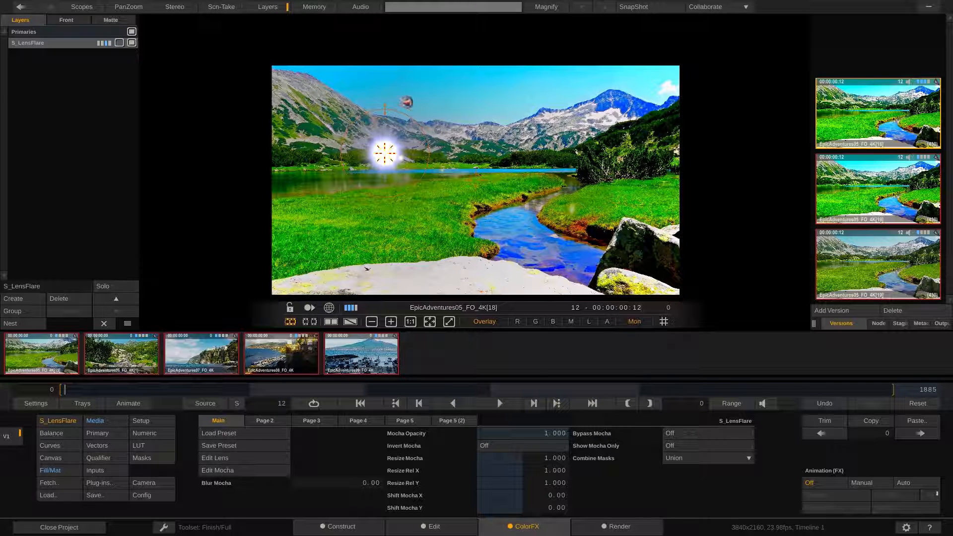
pyautogui.moveTo(406, 102); pyautogui.dragTo(413, 85)
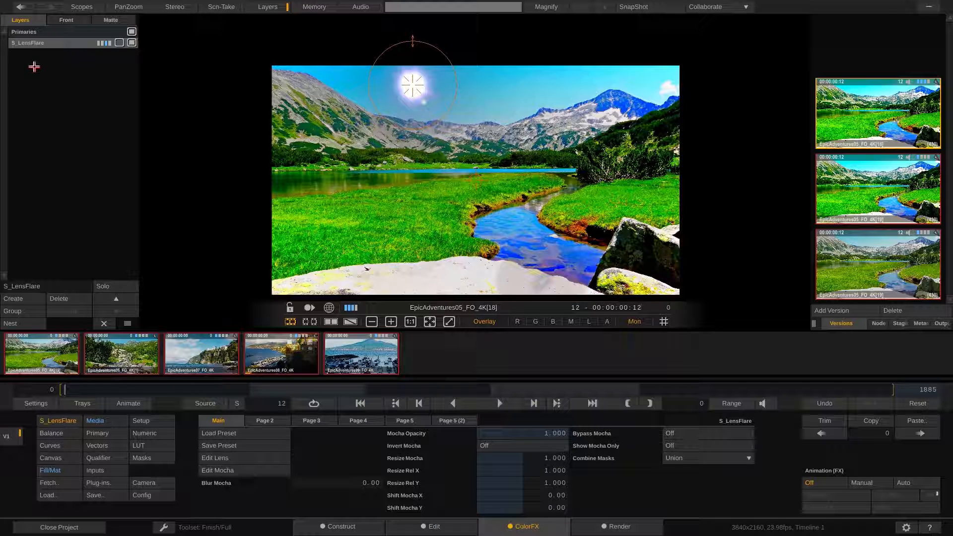
# Toggle the S_LensFlare layer's visibility repeatedly to compare the shot with and without the flare, leaving it on.
pyautogui.click(131, 43)
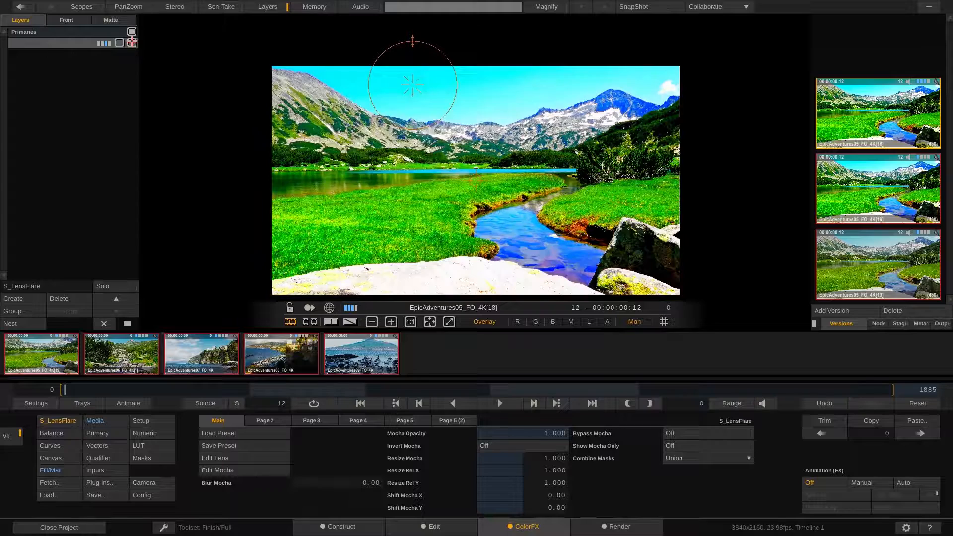
pyautogui.click(132, 43)
pyautogui.click(131, 42)
pyautogui.click(132, 42)
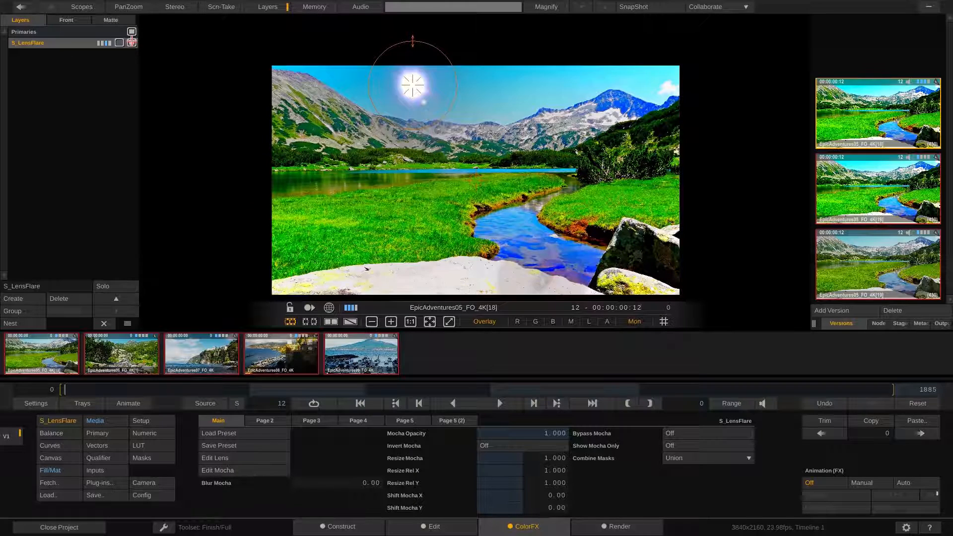
pyautogui.click(132, 43)
pyautogui.click(131, 43)
pyautogui.click(131, 43)
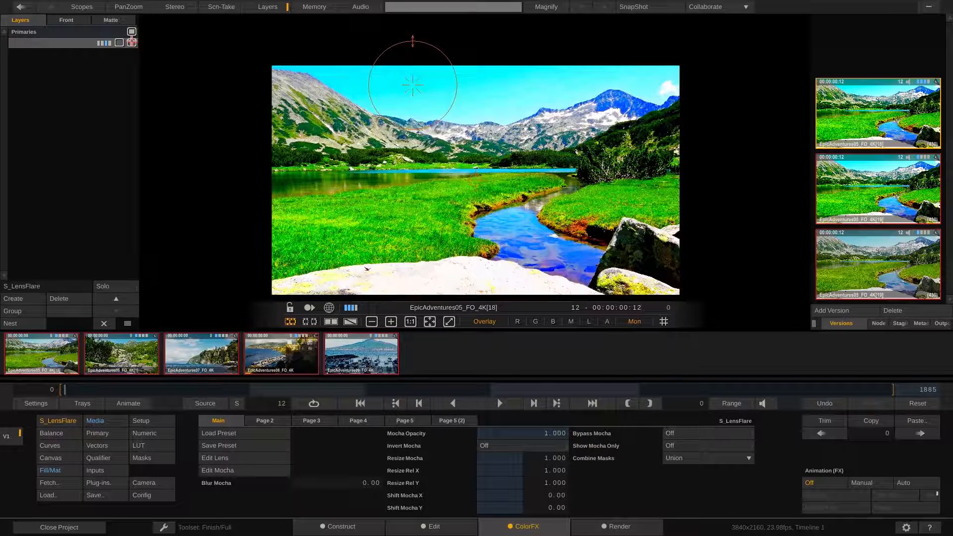
pyautogui.click(132, 43)
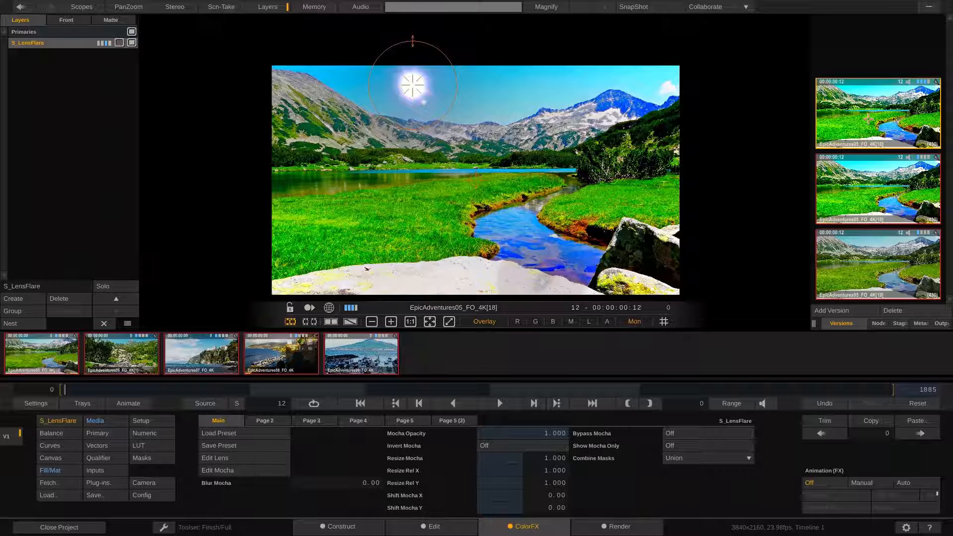
# Add a fourth version and load the Helios 44-6 58mm preset into its lens flare.
pyautogui.click(826, 311)
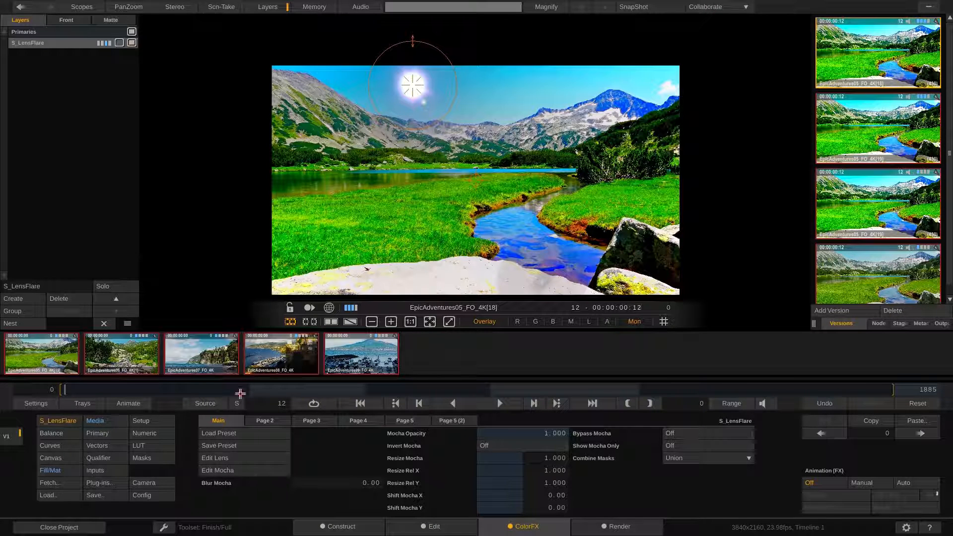
pyautogui.click(224, 434)
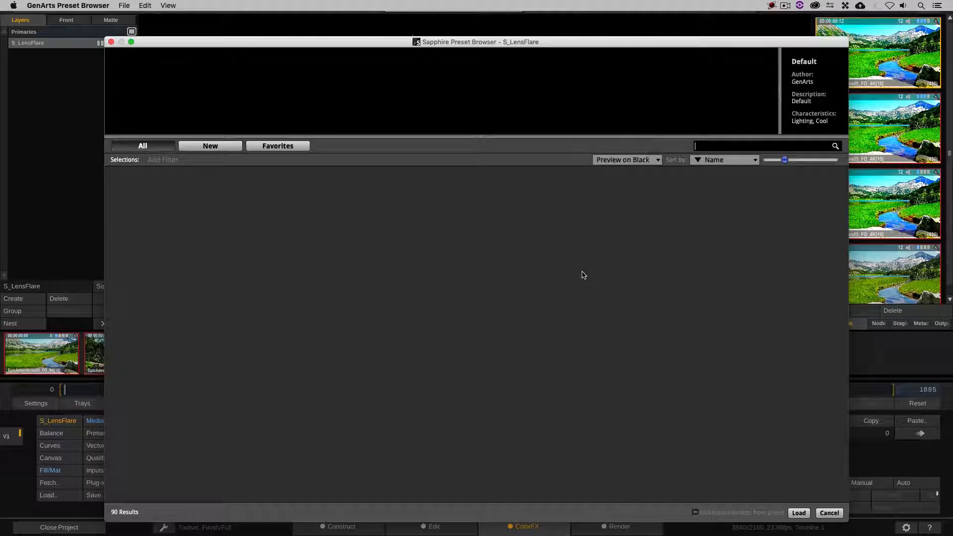
pyautogui.scroll(-3, 584, 275)
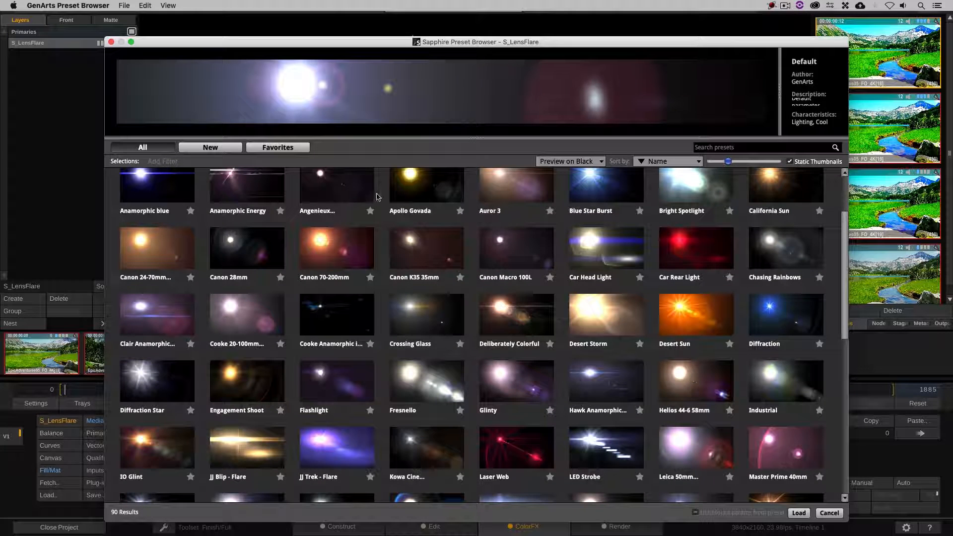
pyautogui.doubleClick(694, 377)
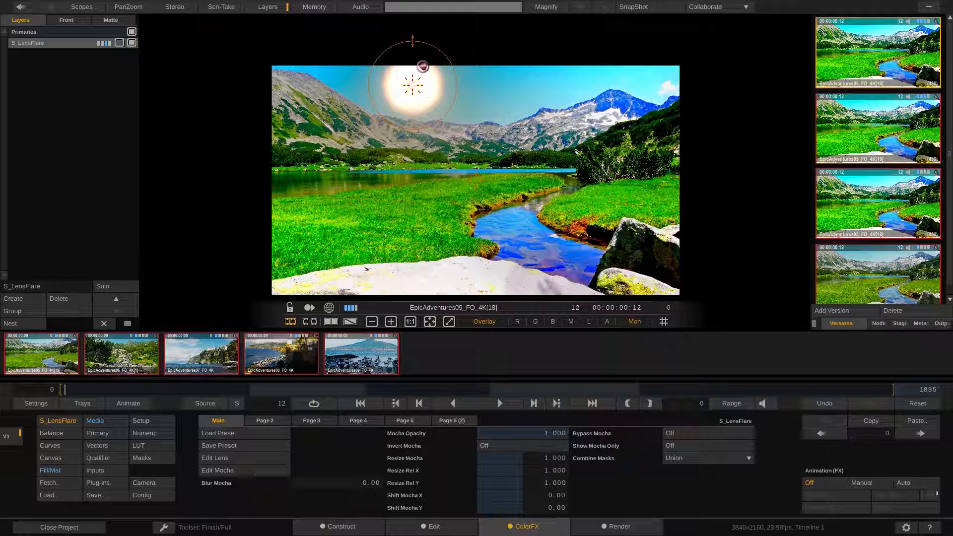
# Move the flare up to the frame's upper edge in the newest version, and likewise in the version just below it.
pyautogui.moveTo(413, 86); pyautogui.dragTo(426, 61)
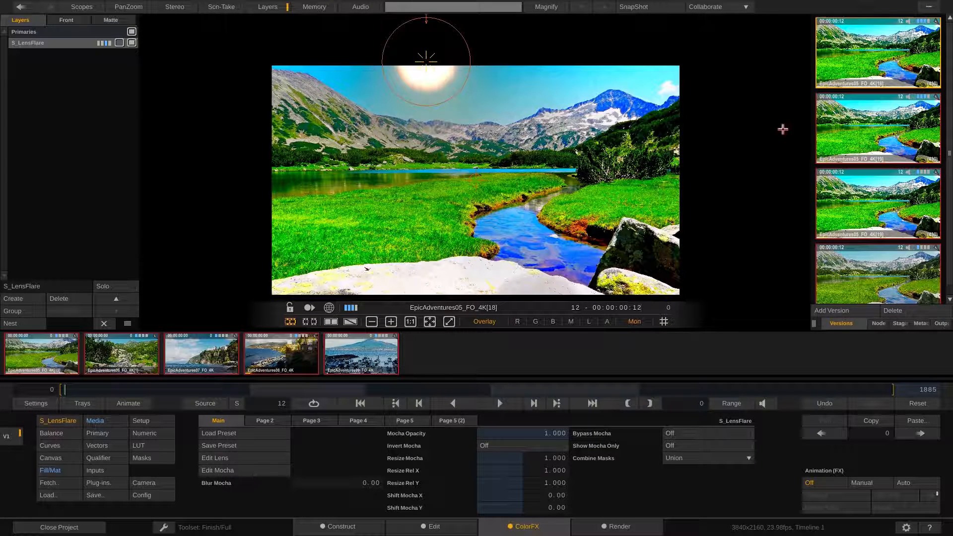
pyautogui.click(841, 123)
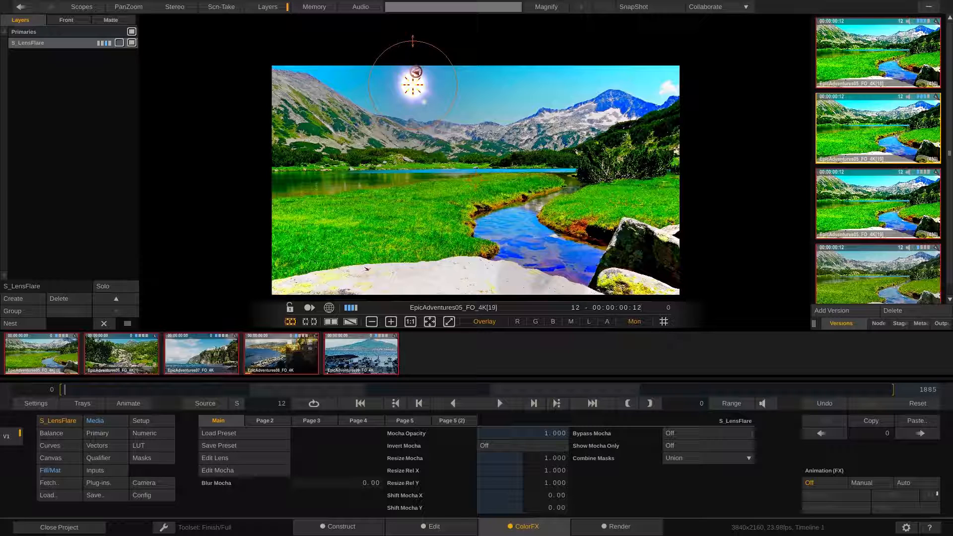
pyautogui.click(416, 72)
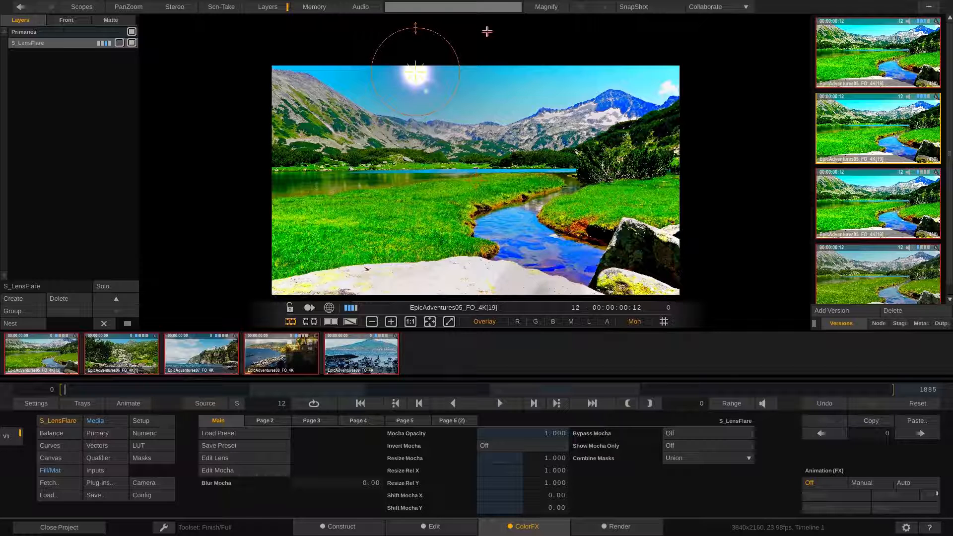
# Apply the Sapphire SoftFocus plug-in as a layer over the Primaries of the version with the original flare.
pyautogui.click(53, 32)
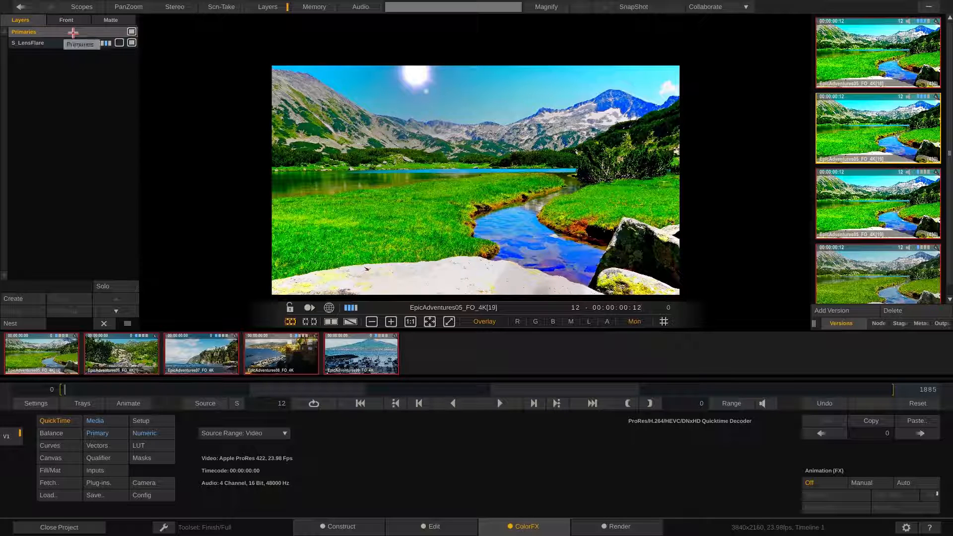
pyautogui.click(98, 483)
pyautogui.click(127, 229)
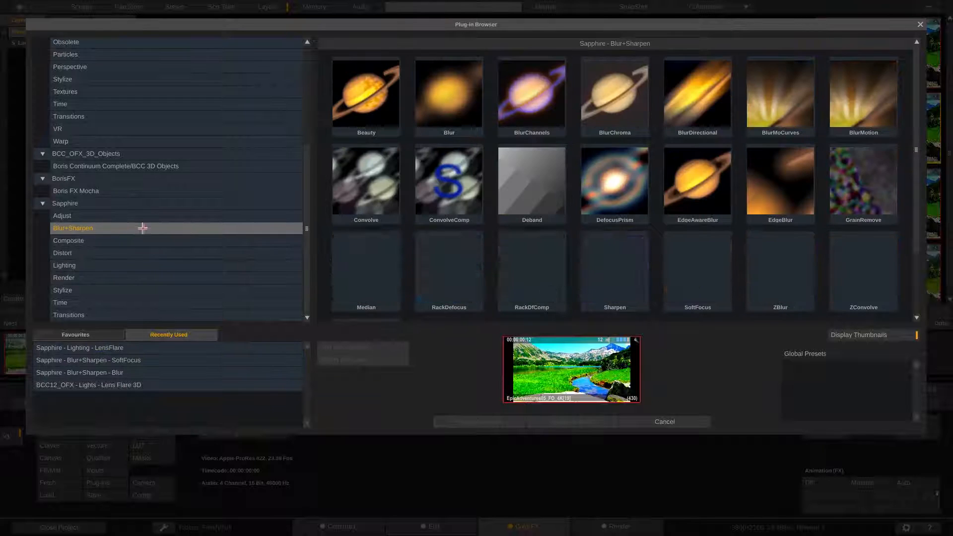
pyautogui.click(695, 263)
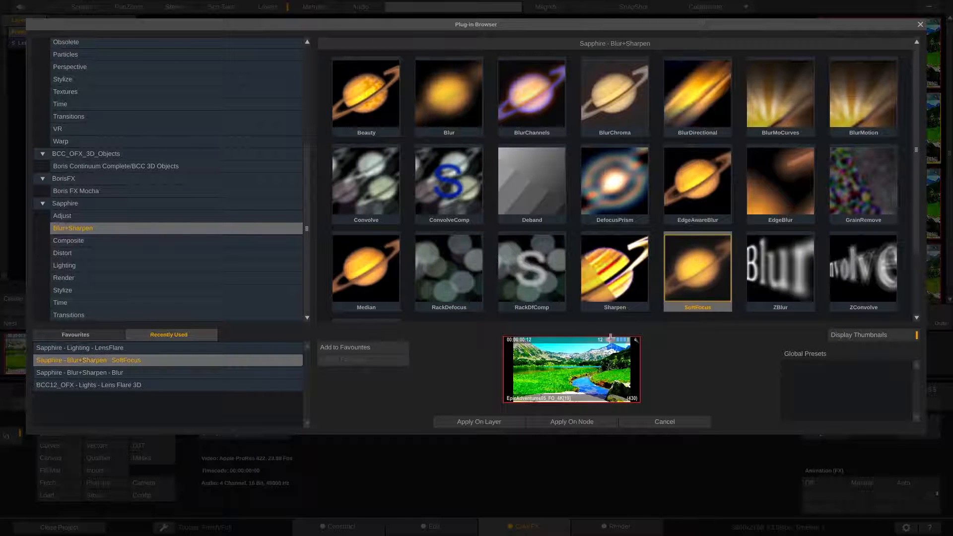
pyautogui.click(453, 422)
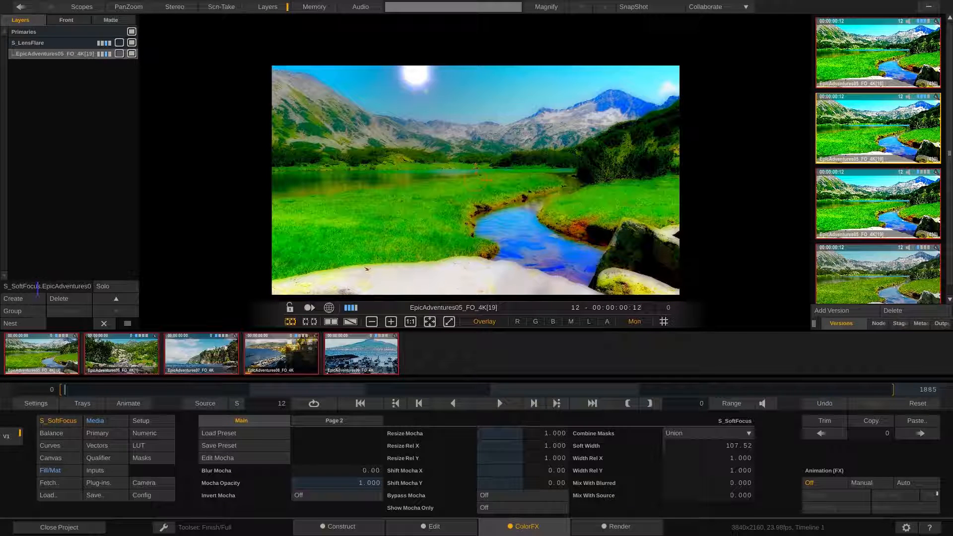
# Rename the new soft-focus layer to S_SoftFocus, removing the clip name from its title.
pyautogui.moveTo(42, 286); pyautogui.dragTo(167, 287)
pyautogui.press('BackSpace')
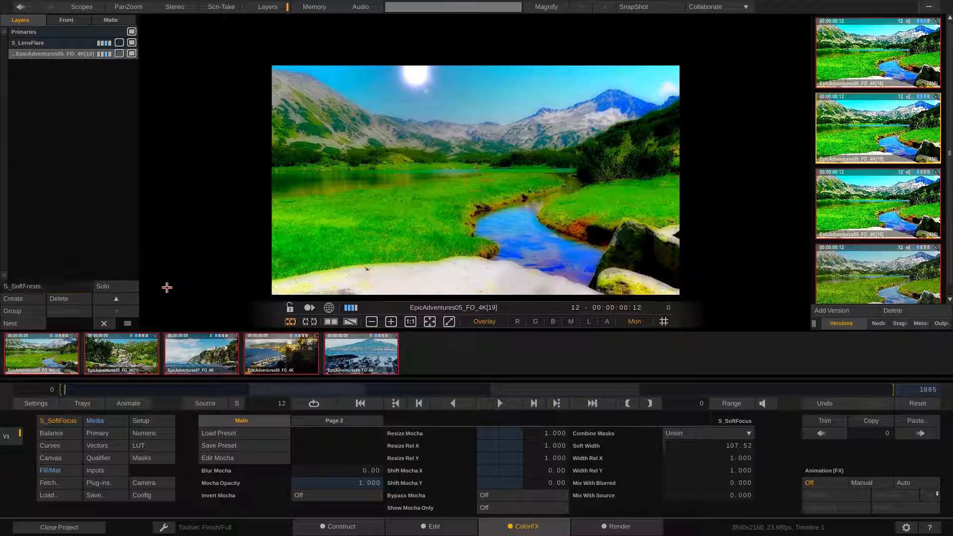
pyautogui.press('Return')
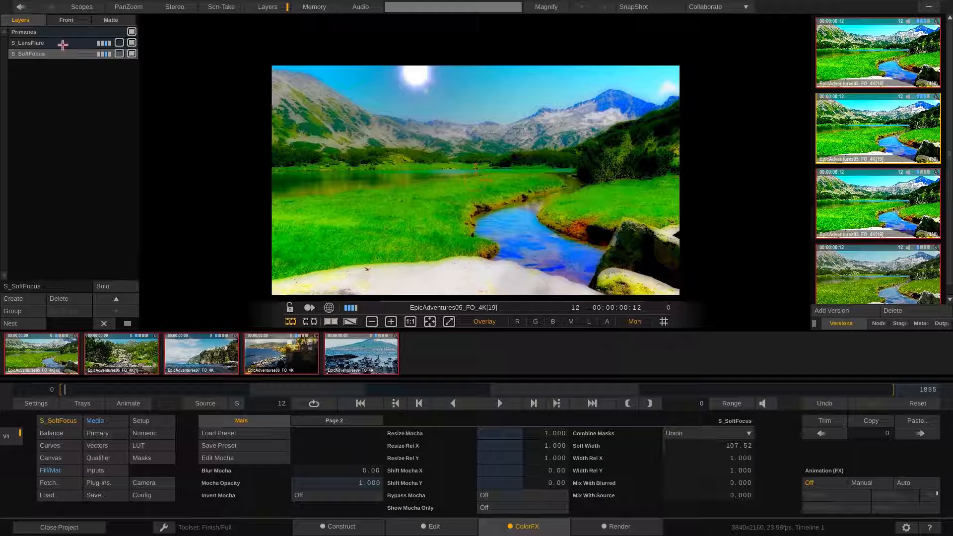
# Reorder the layers so that S_LensFlare comes after S_SoftFocus in the layer list.
pyautogui.moveTo(94, 31); pyautogui.dragTo(94, 43)
pyautogui.click(57, 44)
pyautogui.moveTo(54, 42); pyautogui.dragTo(54, 92)
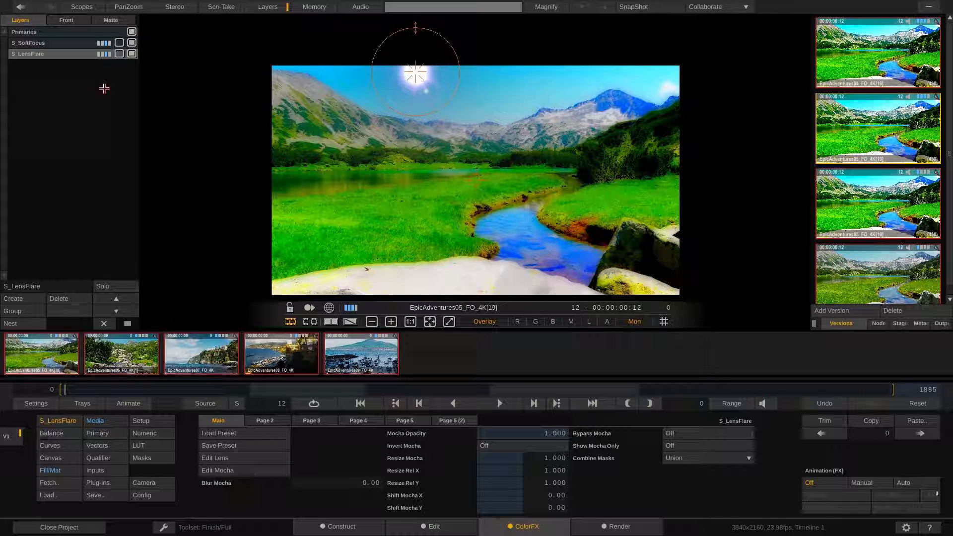
# Delete the additional versions so that only the original clip remains, and open its fill and matte settings.
pyautogui.click(863, 51)
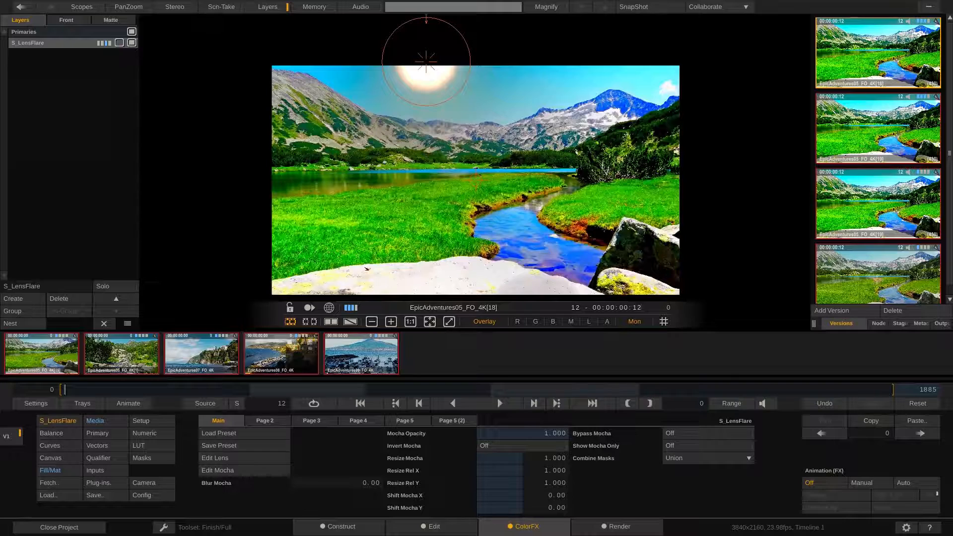
pyautogui.click(889, 310)
pyautogui.click(888, 310)
pyautogui.click(889, 310)
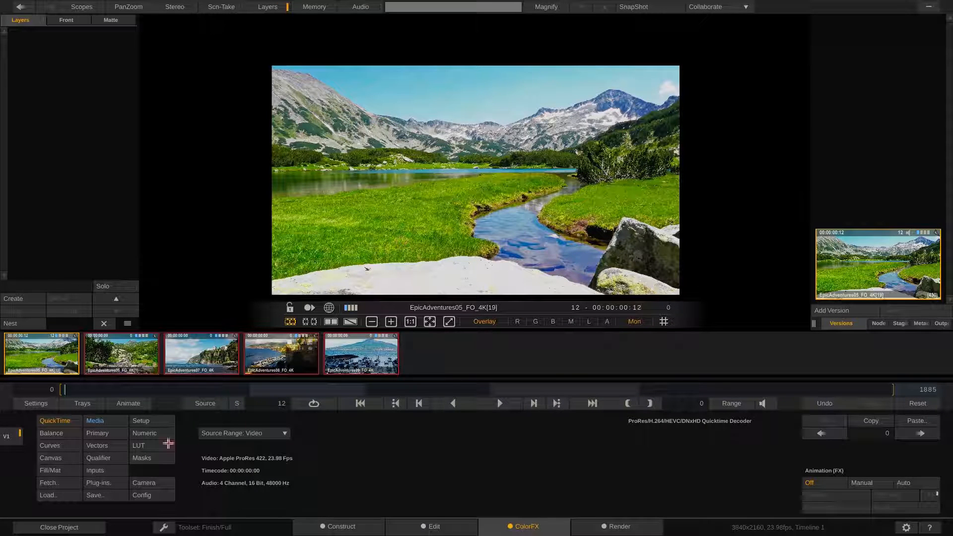
pyautogui.click(46, 471)
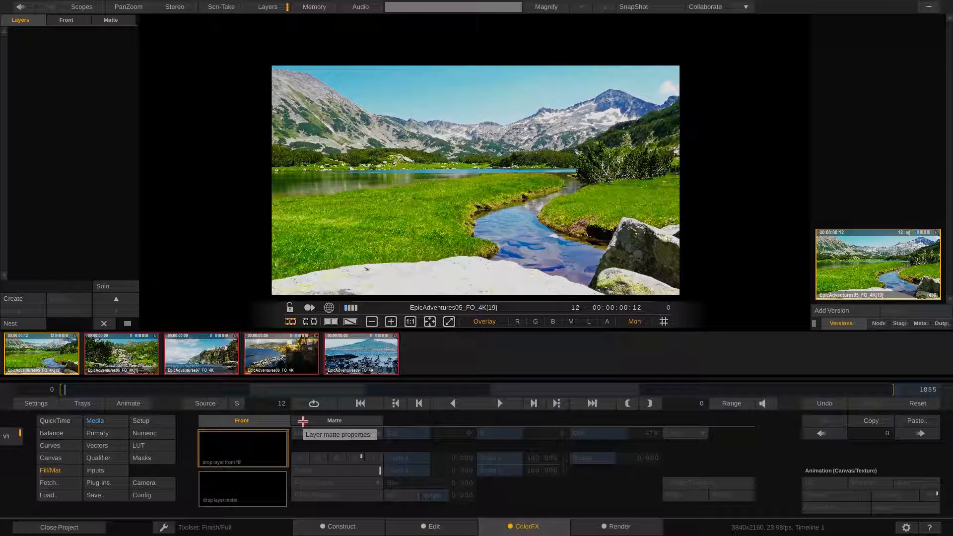
pyautogui.click(361, 525)
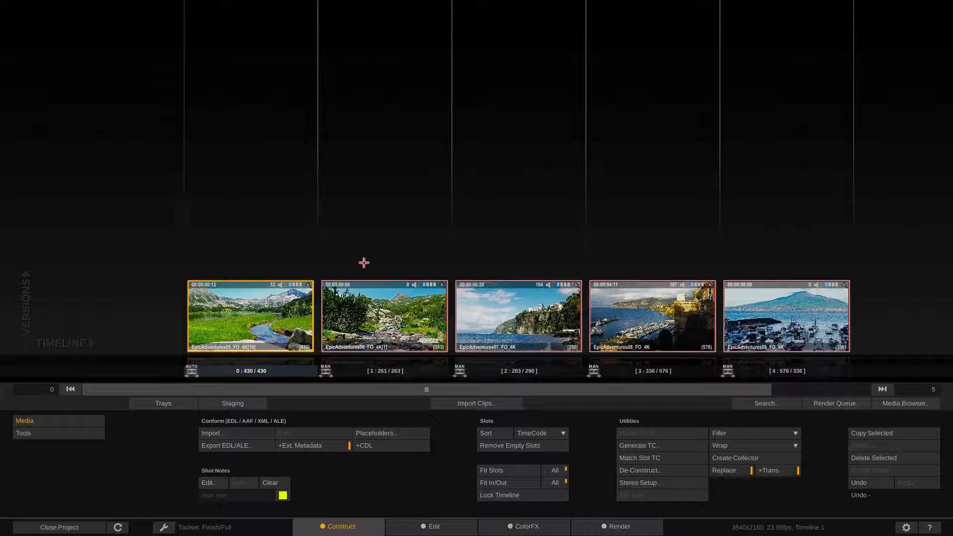
pyautogui.click(528, 526)
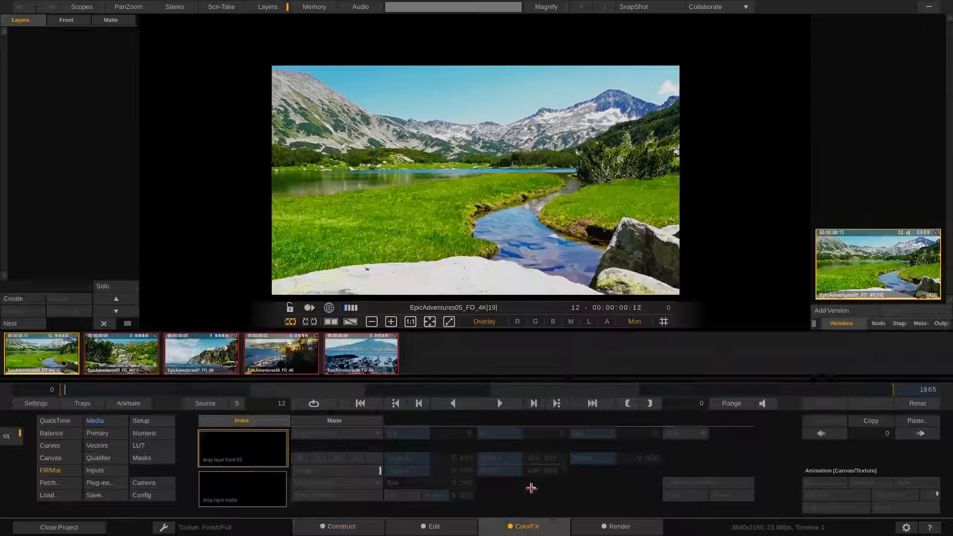
pyautogui.rightClick(383, 190)
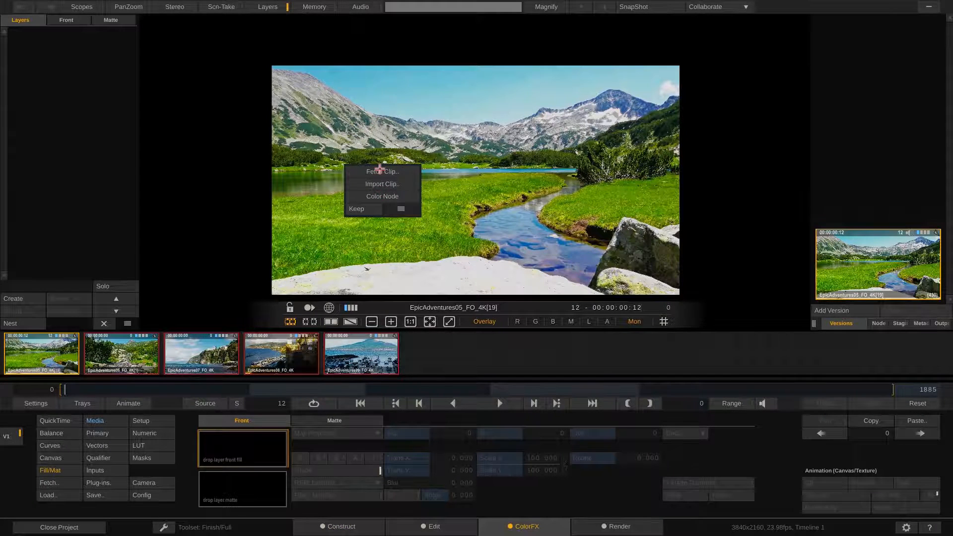
pyautogui.click(381, 171)
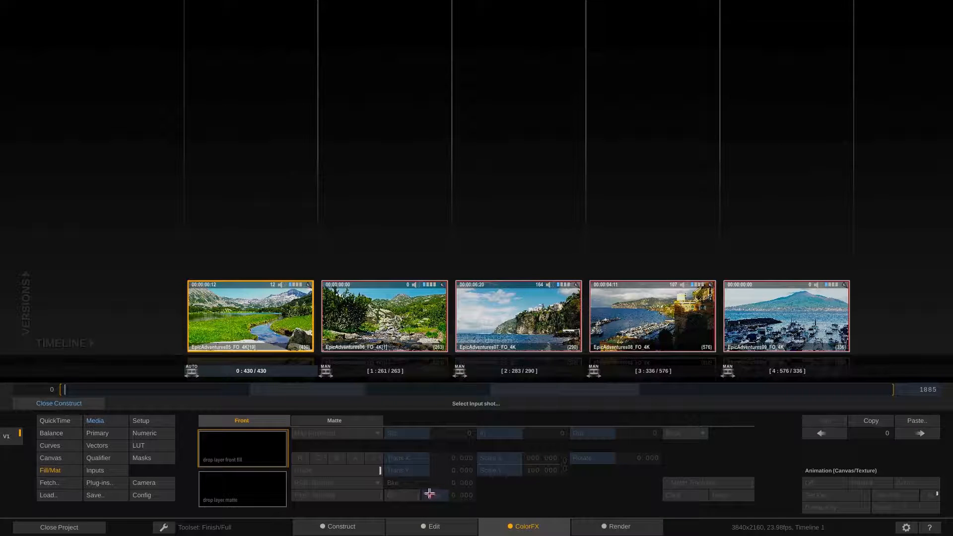
pyautogui.click(425, 525)
pyautogui.click(514, 528)
# Import Rampant_3K_Fire_v1_015.mov from the Desktop's Effects Shots folder and use it as the front fill of a new layer.
pyautogui.rightClick(373, 159)
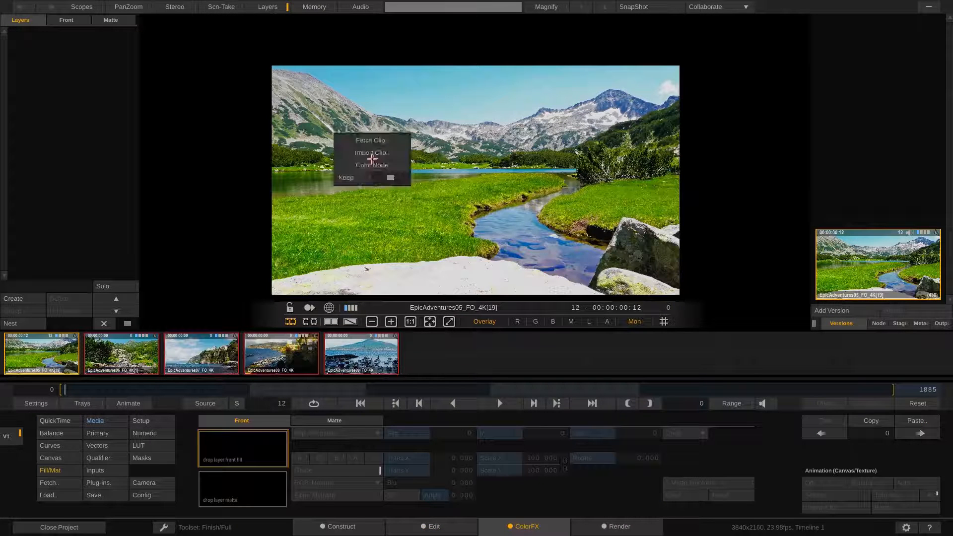
pyautogui.click(372, 153)
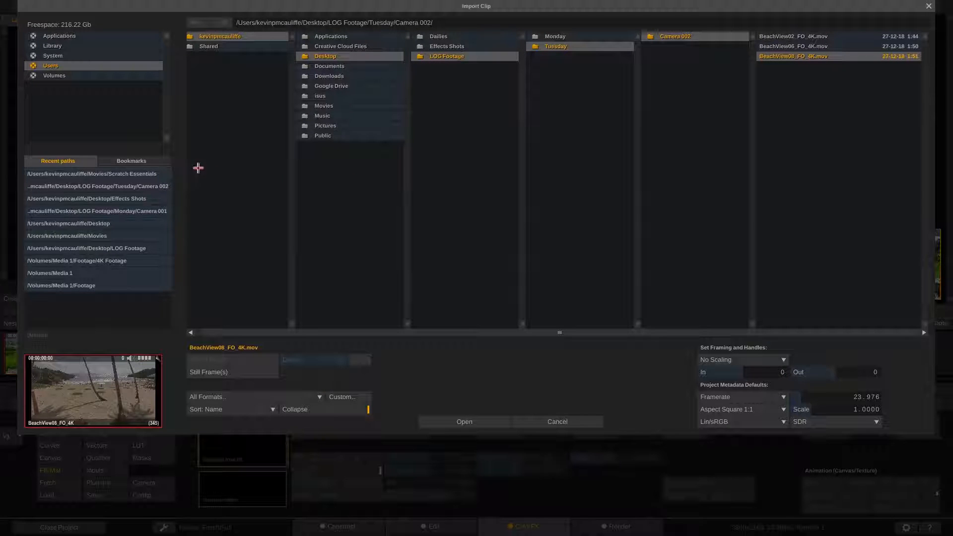
pyautogui.click(141, 161)
pyautogui.click(58, 247)
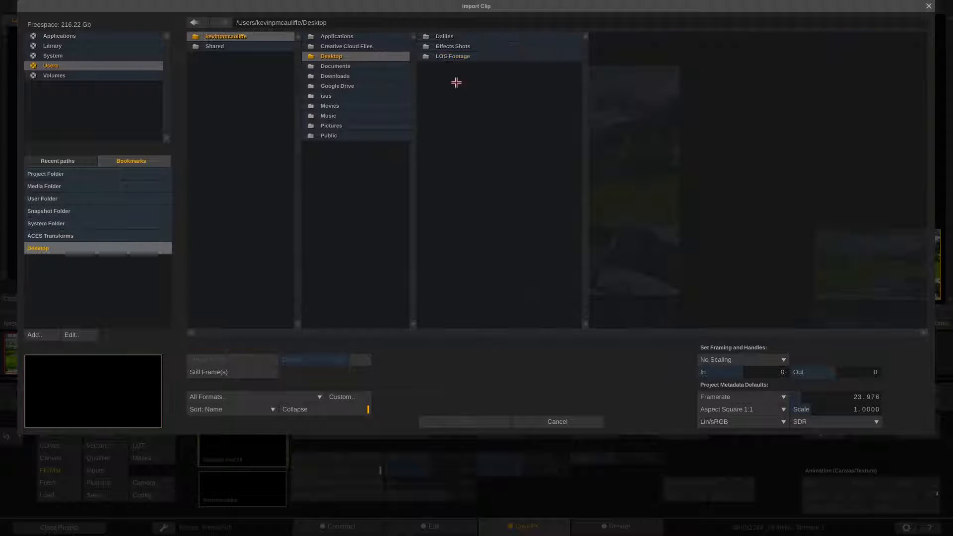
pyautogui.click(454, 46)
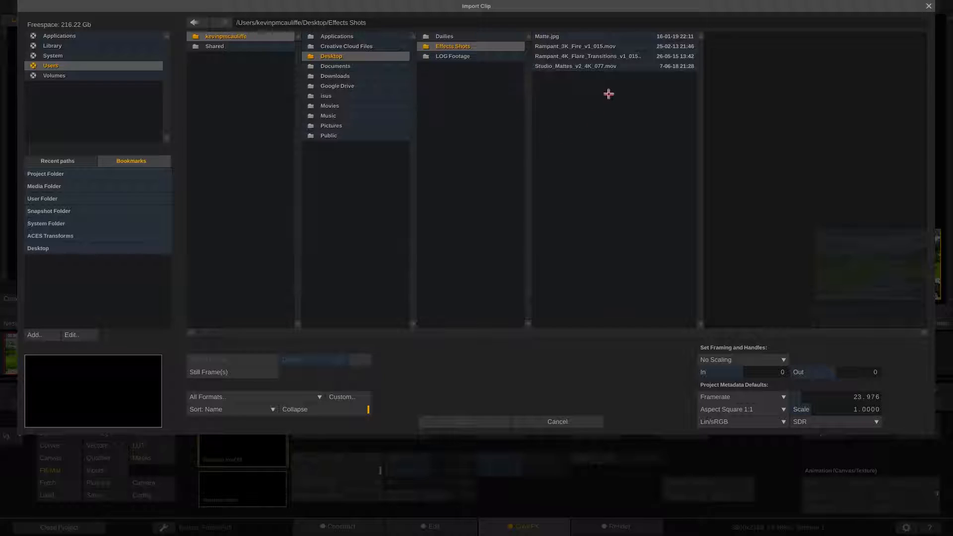
pyautogui.click(567, 47)
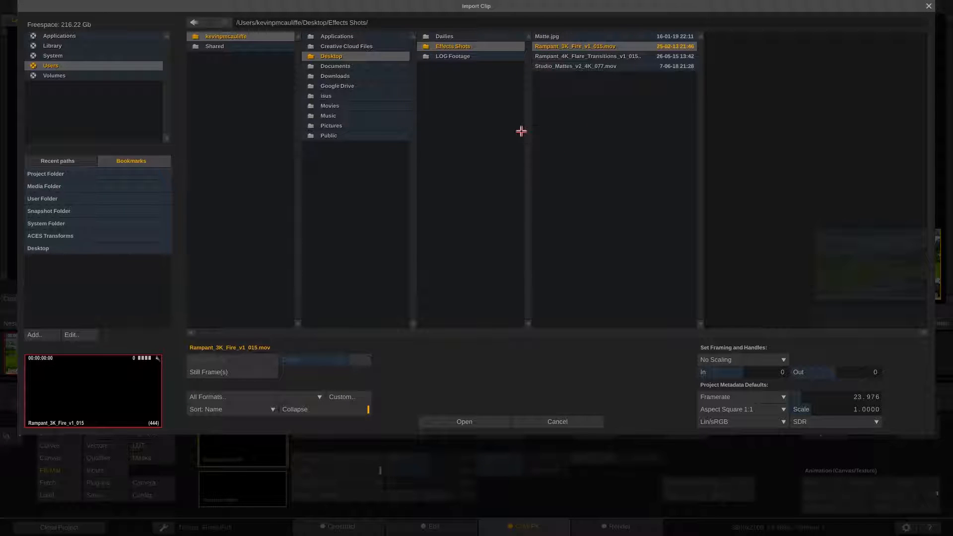
pyautogui.click(464, 421)
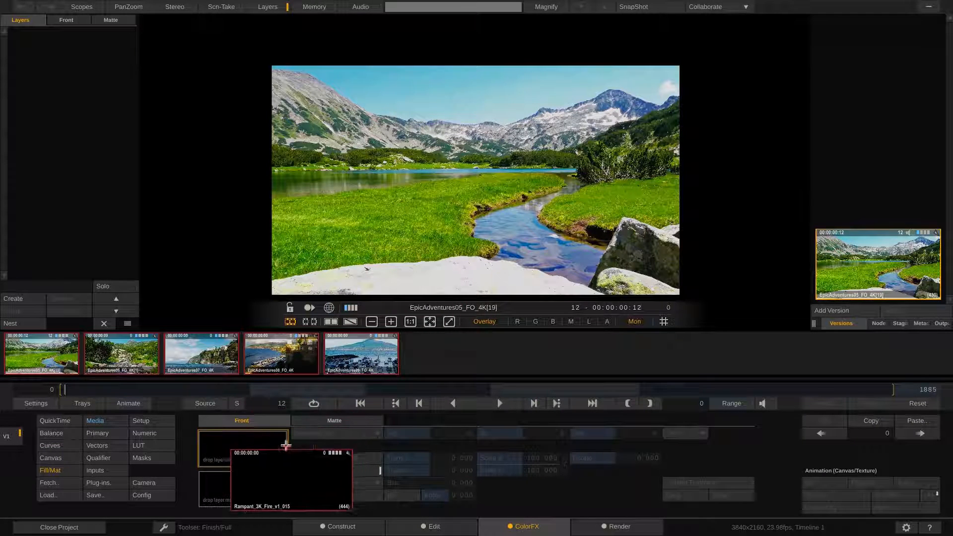
pyautogui.click(227, 448)
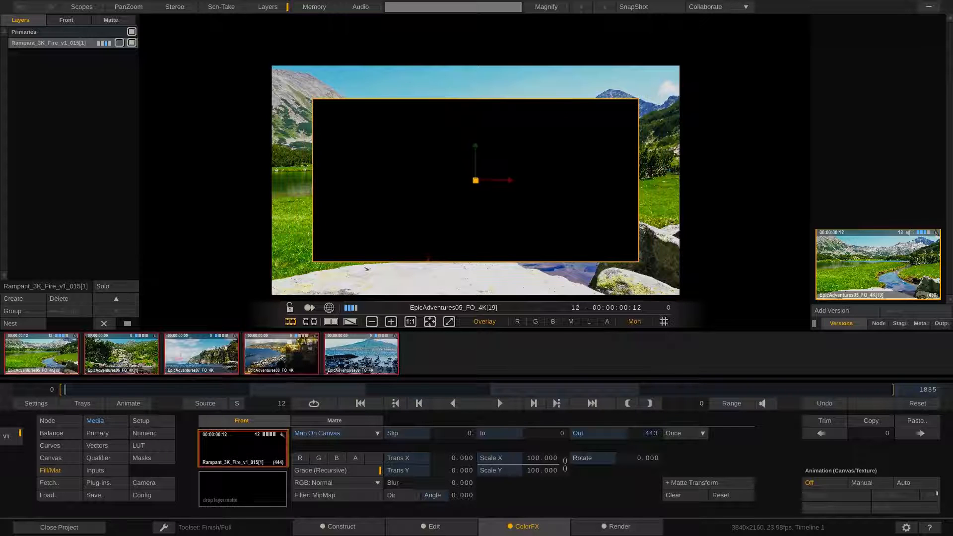
# Return to frame 0 and scale the fire layer's canvas uniformly to about 142 so it covers the whole frame.
pyautogui.moveTo(69, 394)
pyautogui.mouseDown()
pyautogui.moveTo(211, 392)
pyautogui.moveTo(64, 389)
pyautogui.moveTo(75, 388)
pyautogui.mouseUp()
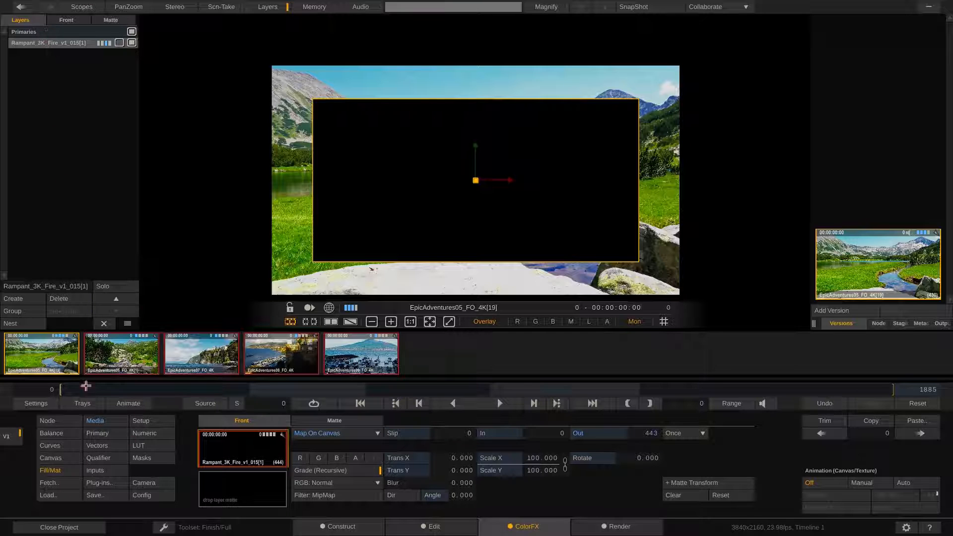
pyautogui.click(59, 458)
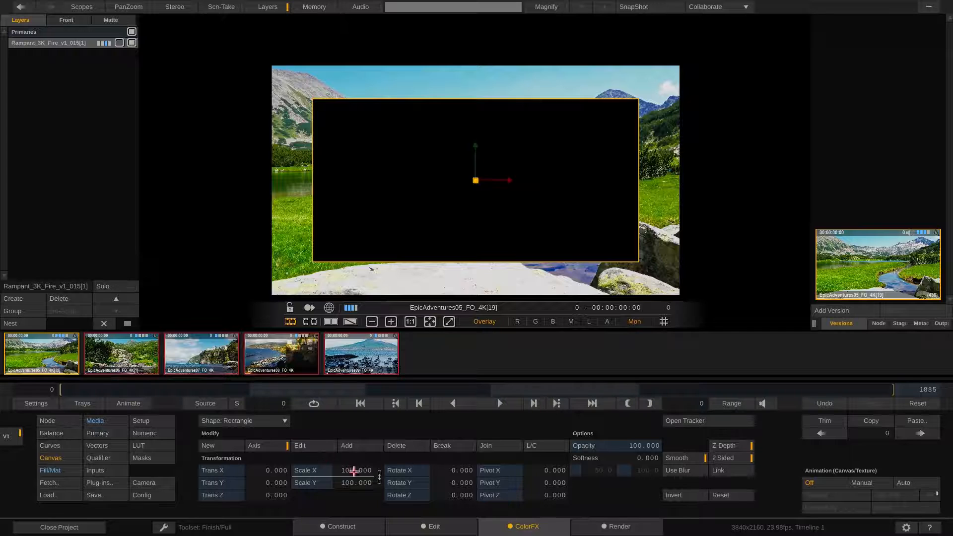
pyautogui.moveTo(353, 471)
pyautogui.mouseDown()
pyautogui.moveTo(366, 462)
pyautogui.moveTo(342, 472)
pyautogui.moveTo(353, 456)
pyautogui.moveTo(364, 461)
pyautogui.moveTo(355, 467)
pyautogui.mouseUp()
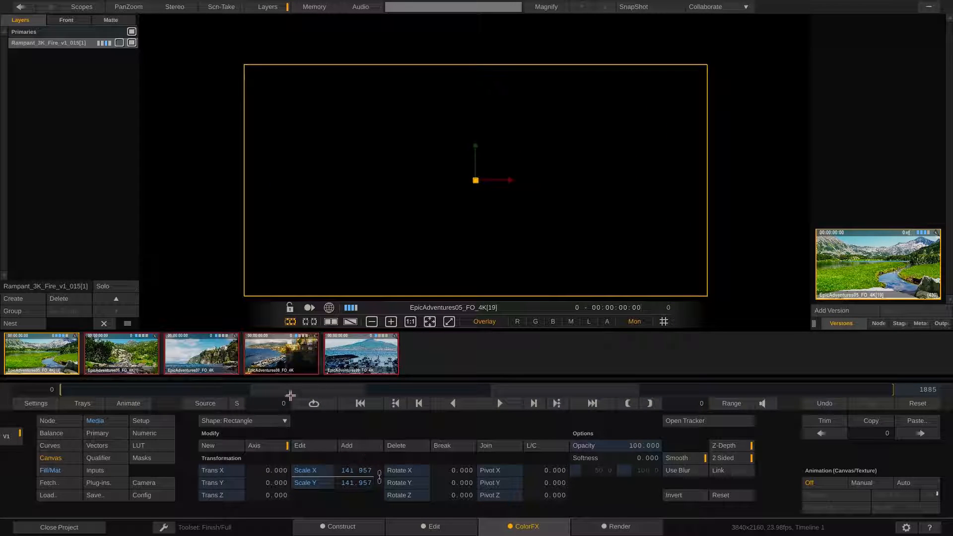
# At frame 192, set the fire layer's blend mode to Screen and play the shot to review the composite.
pyautogui.moveTo(89, 392); pyautogui.dragTo(145, 392)
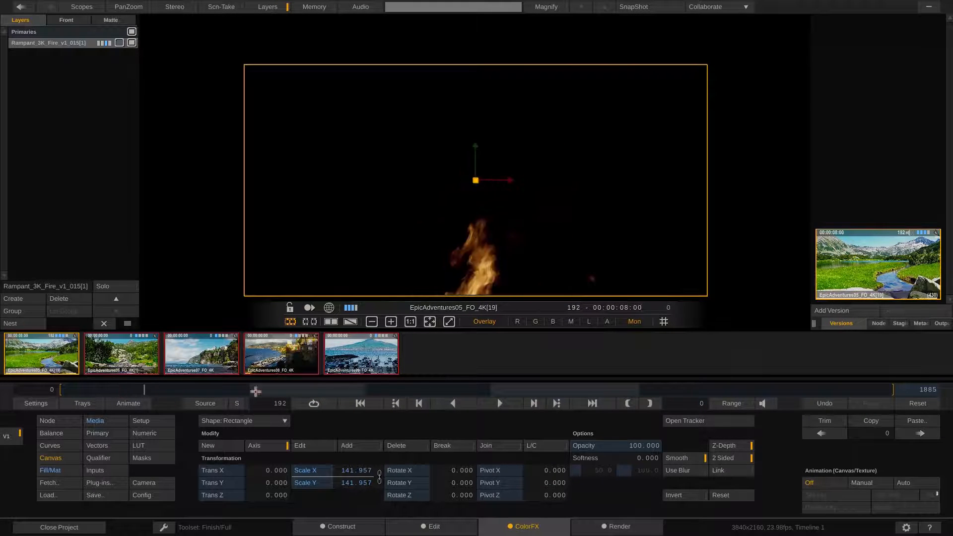
pyautogui.click(65, 20)
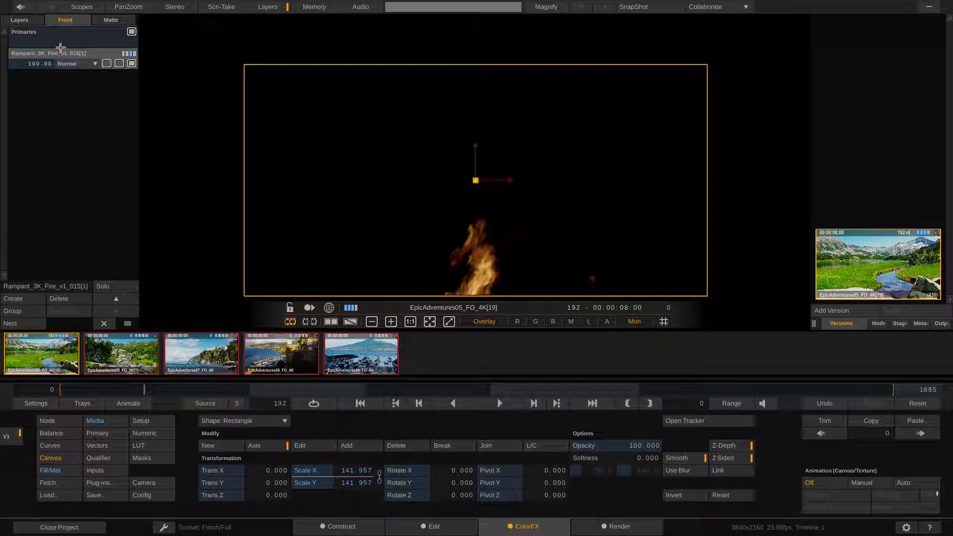
pyautogui.click(71, 62)
pyautogui.click(66, 76)
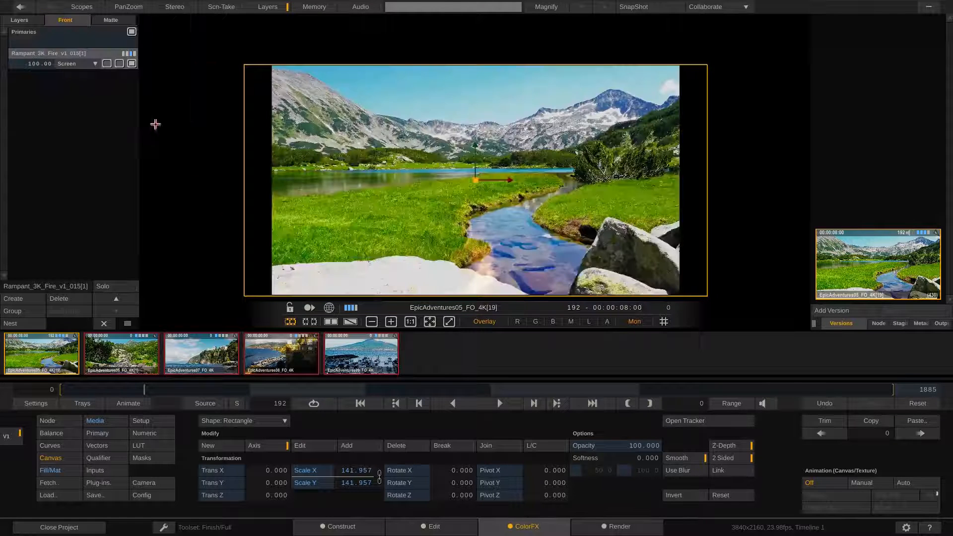
pyautogui.press('space')
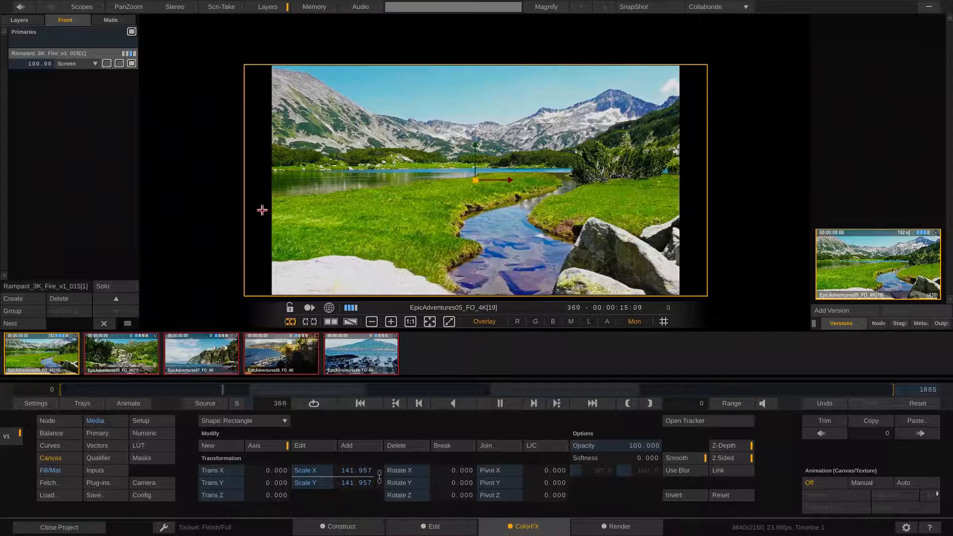
pyautogui.press('space')
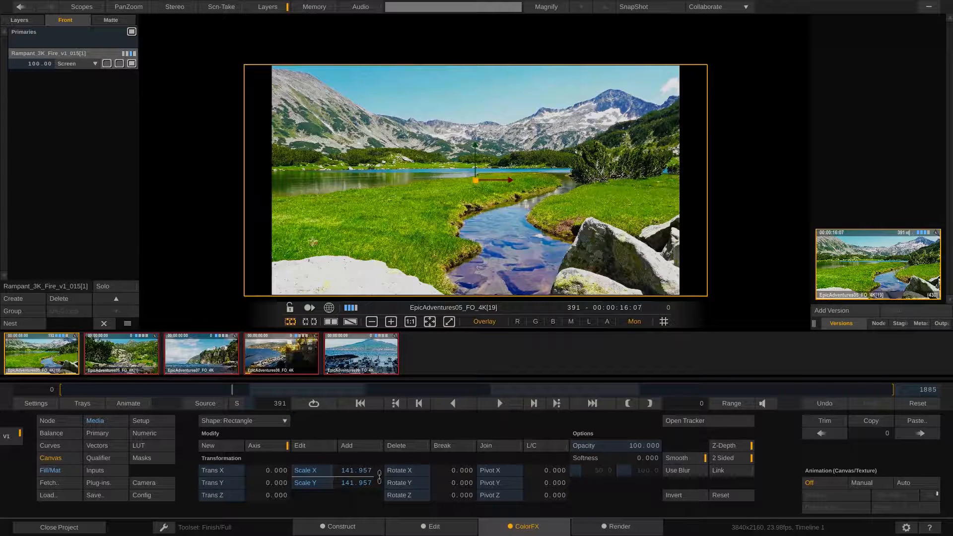
# Try the fire rotated about 90 degrees around Z and shifted to the shot's left edge, play it back, and undo the transform.
pyautogui.moveTo(465, 496); pyautogui.dragTo(553, 286)
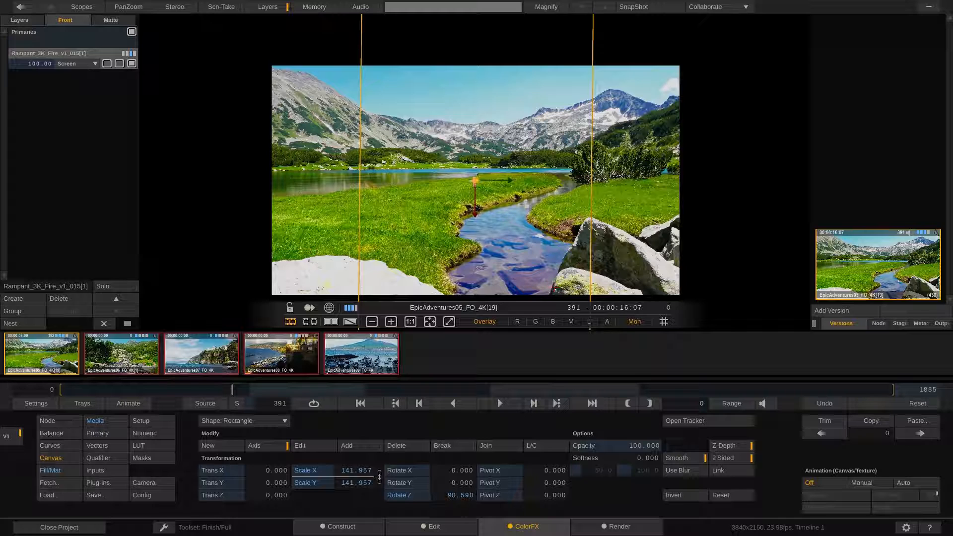
pyautogui.moveTo(509, 180); pyautogui.dragTo(414, 181)
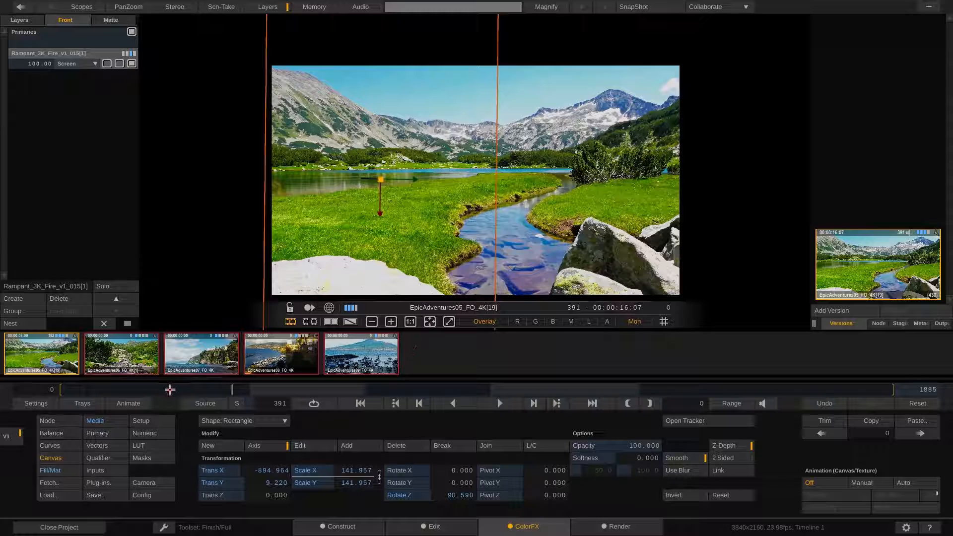
pyautogui.moveTo(170, 390); pyautogui.dragTo(70, 390)
pyautogui.press('space')
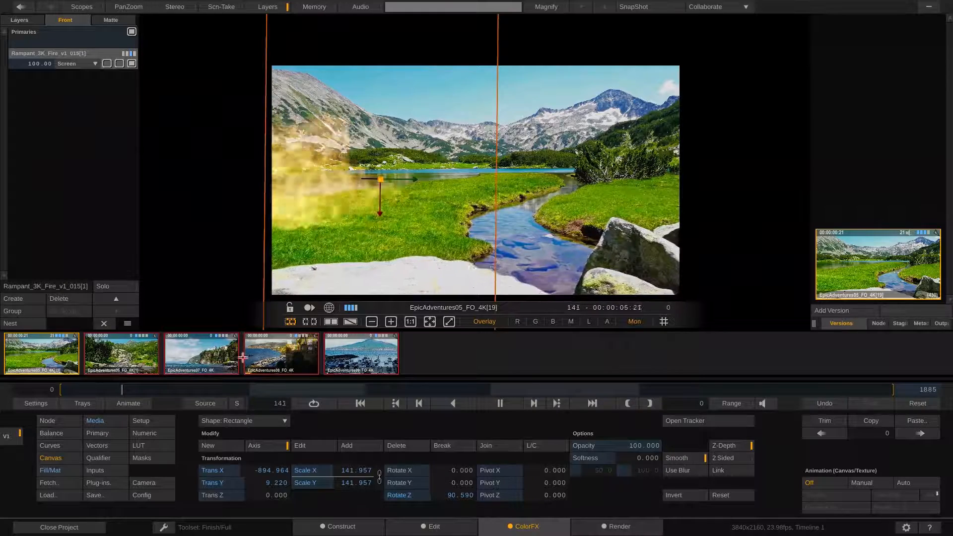
pyautogui.hotkey('ctrl', 'z')
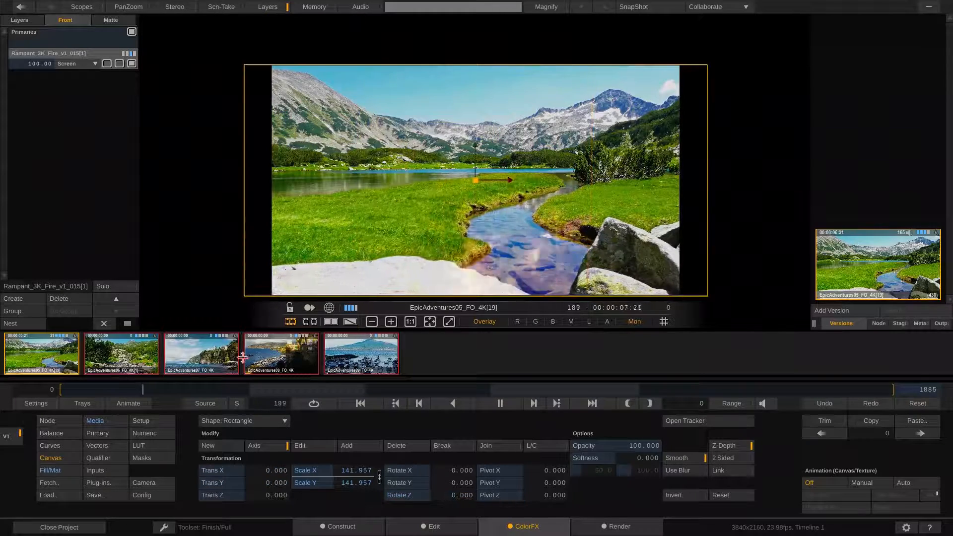
# With the shot paused at frame 170, try a strong blue Balance offset of about 83 on the fire layer and undo it.
pyautogui.click(147, 388)
pyautogui.moveTo(148, 388)
pyautogui.mouseDown()
pyautogui.moveTo(186, 386)
pyautogui.moveTo(134, 386)
pyautogui.mouseUp()
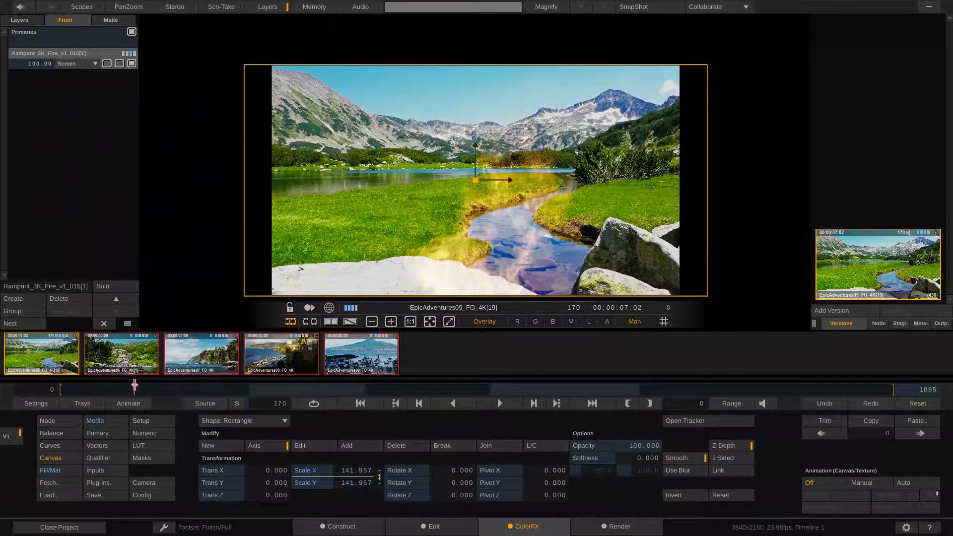
pyautogui.click(20, 19)
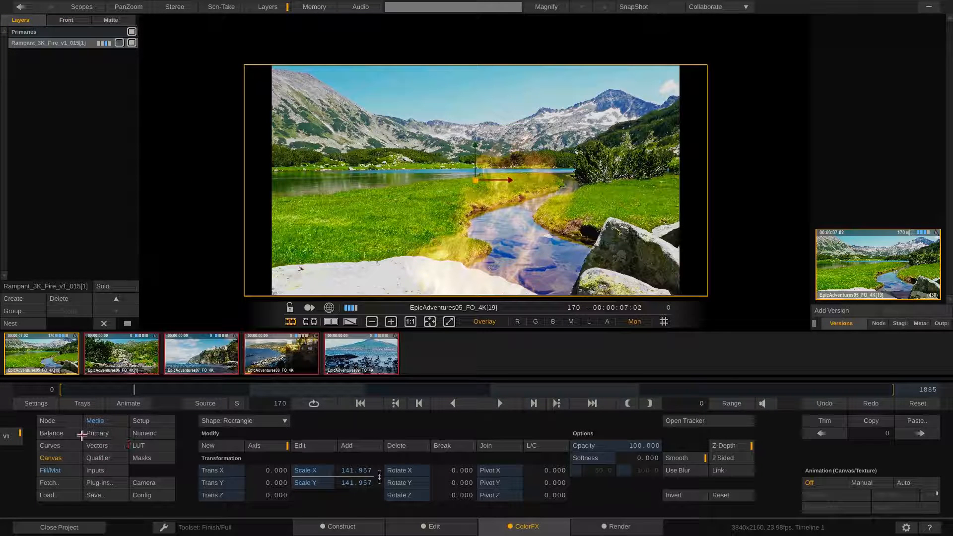
pyautogui.click(66, 434)
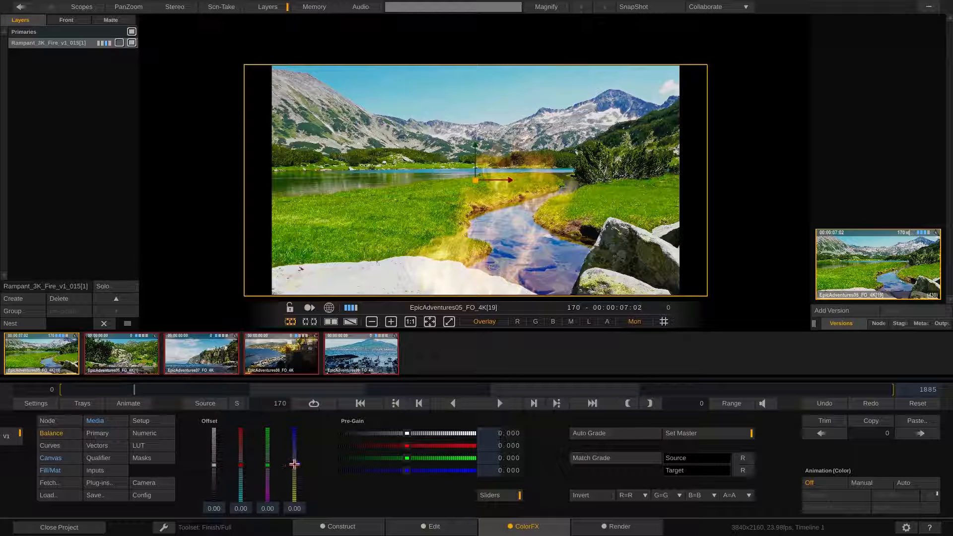
pyautogui.moveTo(294, 464); pyautogui.dragTo(296, 433)
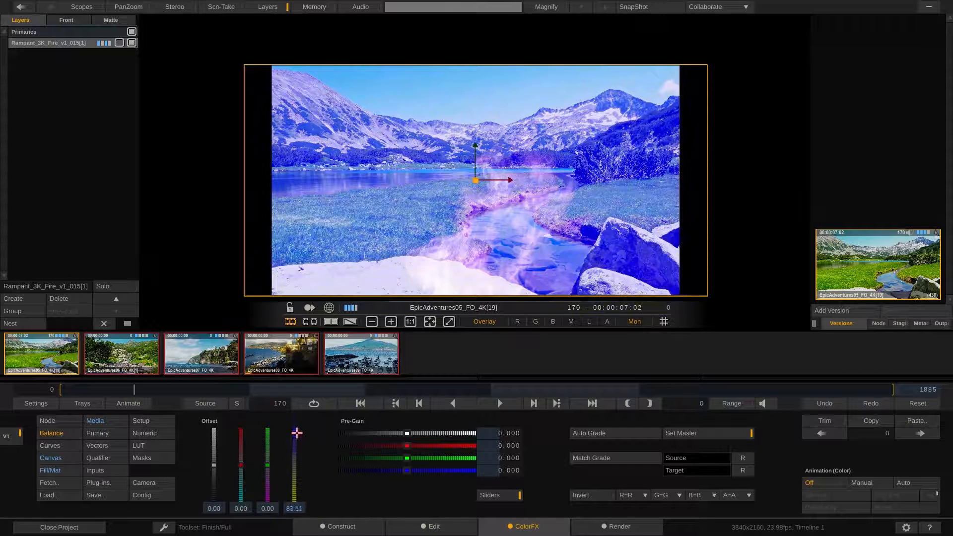
pyautogui.hotkey('ctrl', 'z')
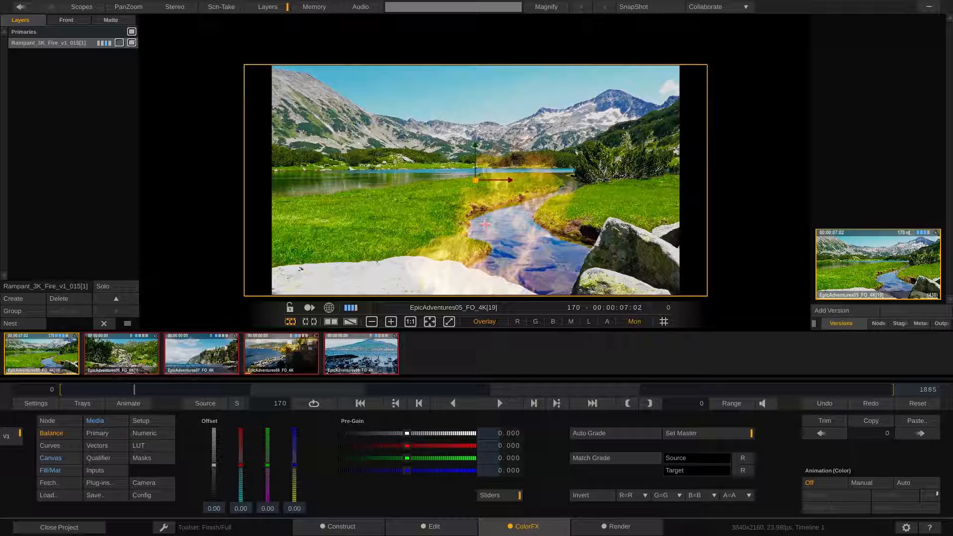
pyautogui.moveTo(294, 464); pyautogui.dragTo(292, 423)
pyautogui.hotkey('ctrl', 'z')
# Import Rampant_3K_Fire_v1_015.mov again and assign it as the matte of the fire layer.
pyautogui.click(58, 473)
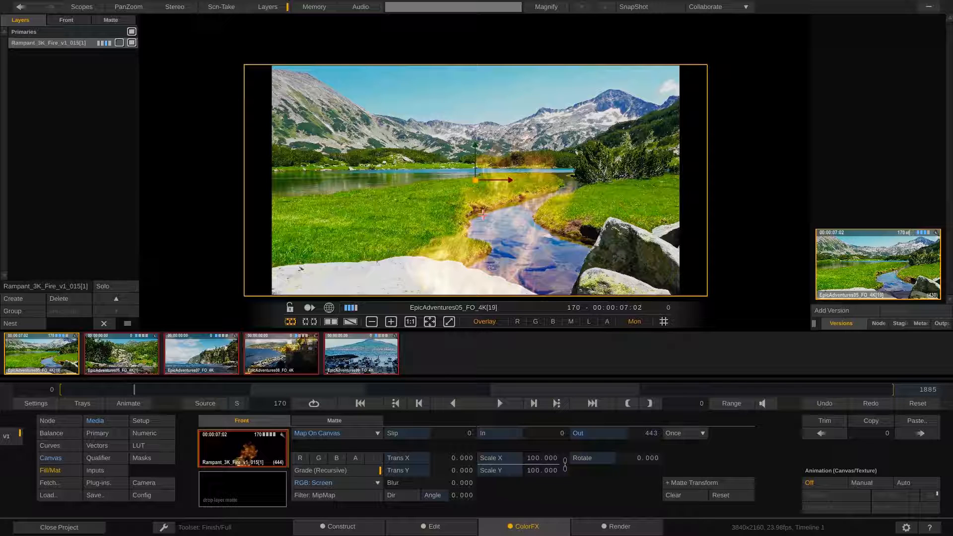
pyautogui.rightClick(380, 182)
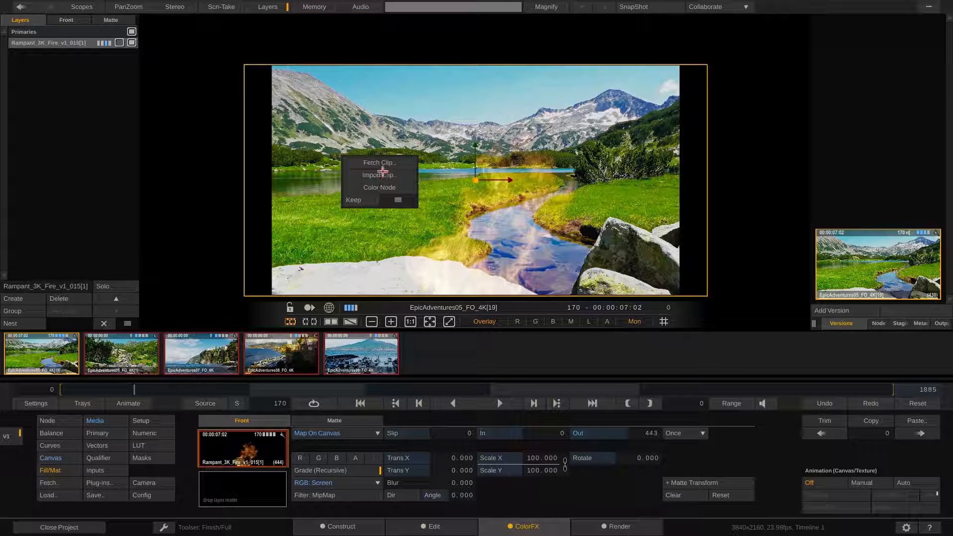
pyautogui.click(380, 175)
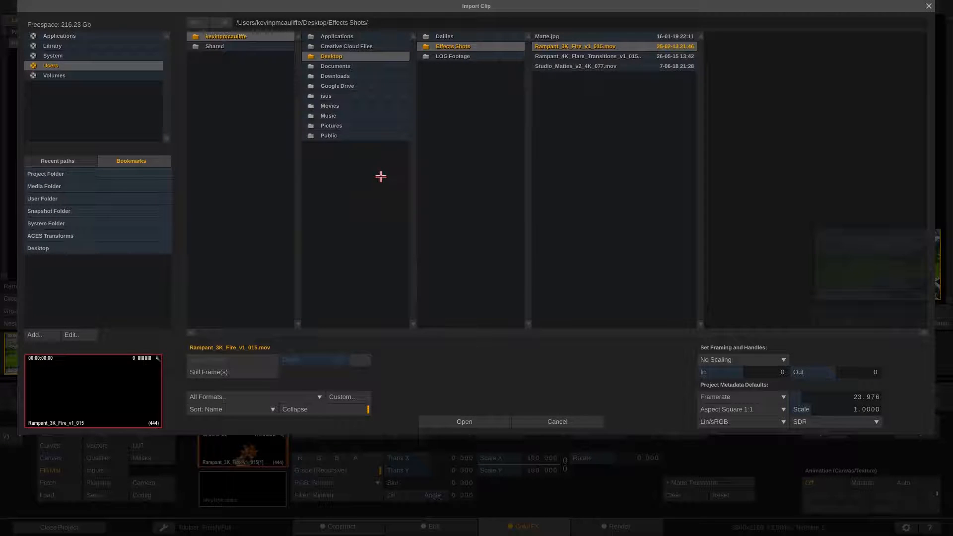
pyautogui.doubleClick(575, 46)
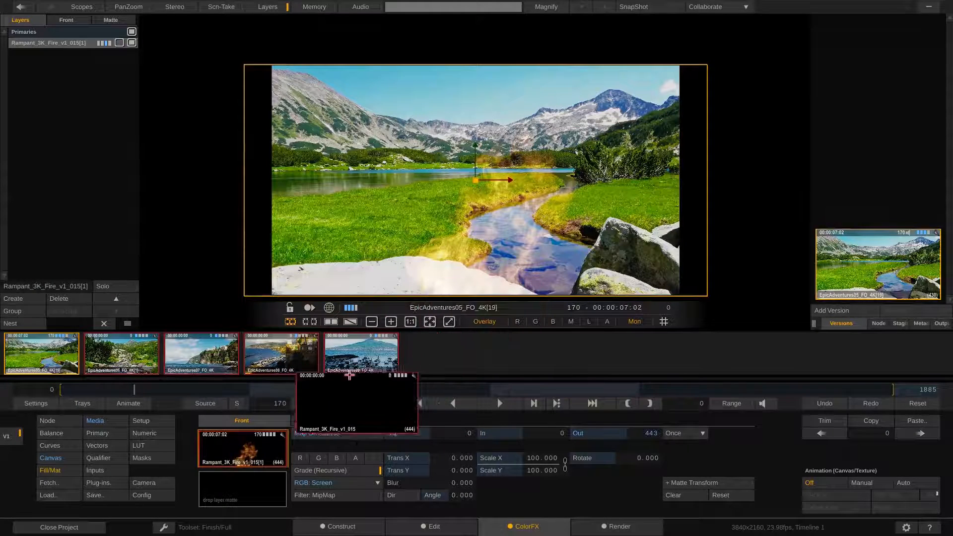
pyautogui.click(236, 480)
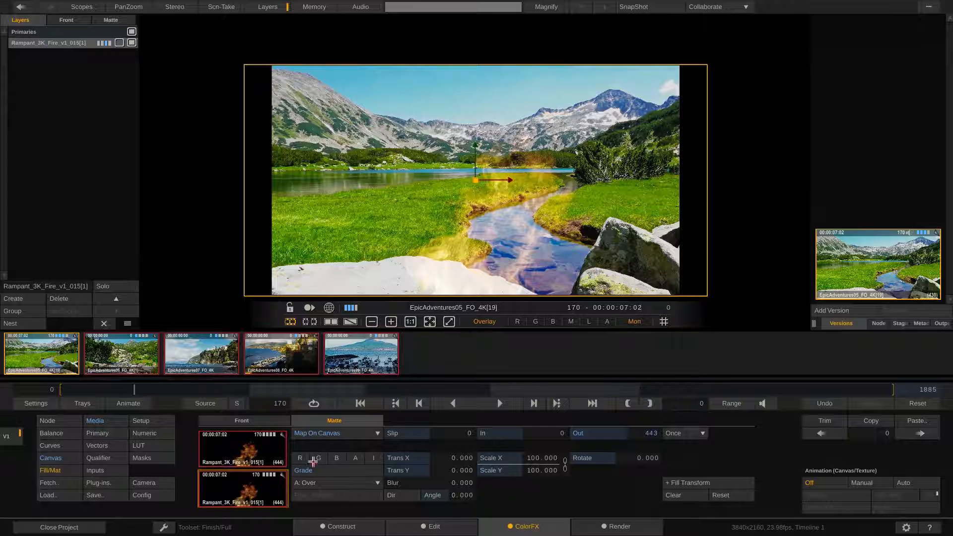
# Try a blue Balance offset of about 56 on the fire layer and undo it.
pyautogui.click(54, 432)
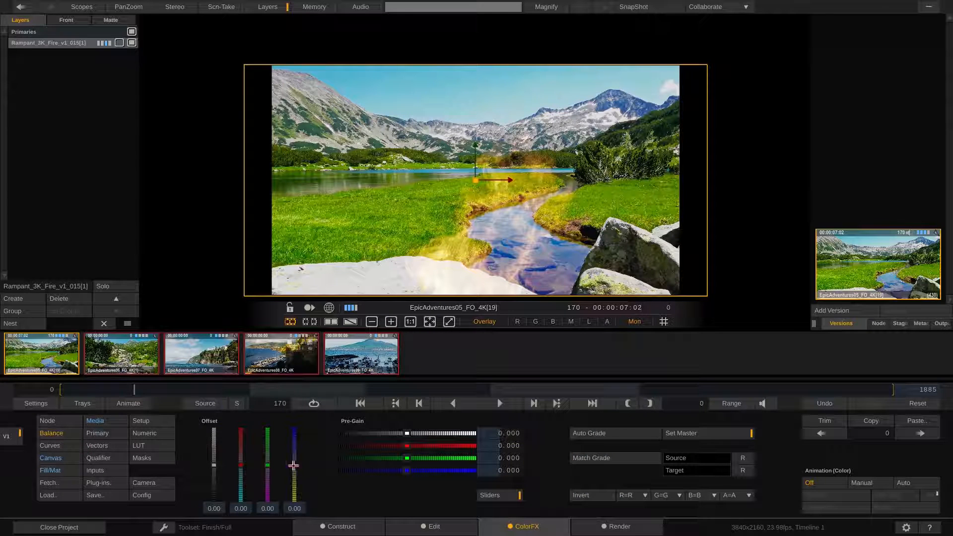
pyautogui.moveTo(293, 465); pyautogui.dragTo(295, 445)
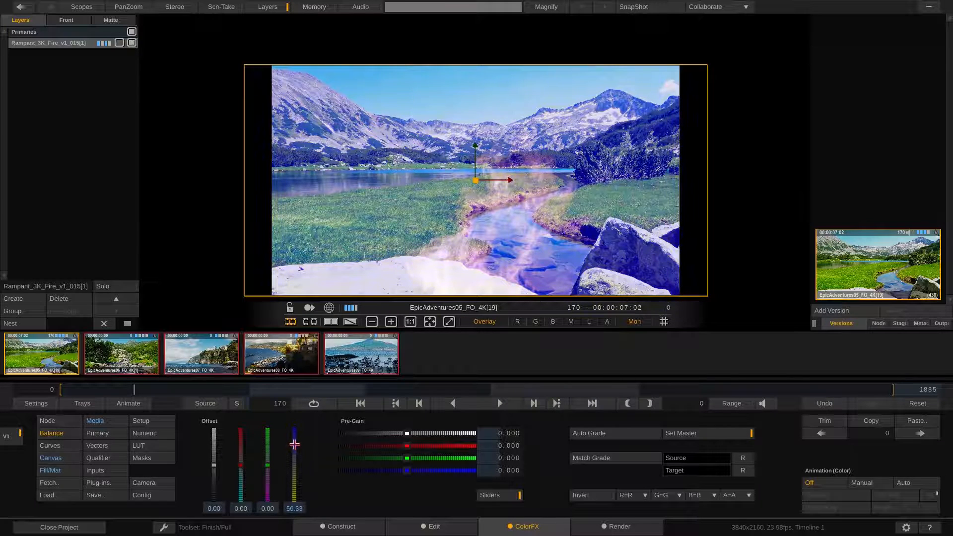
pyautogui.hotkey('ctrl', 'z')
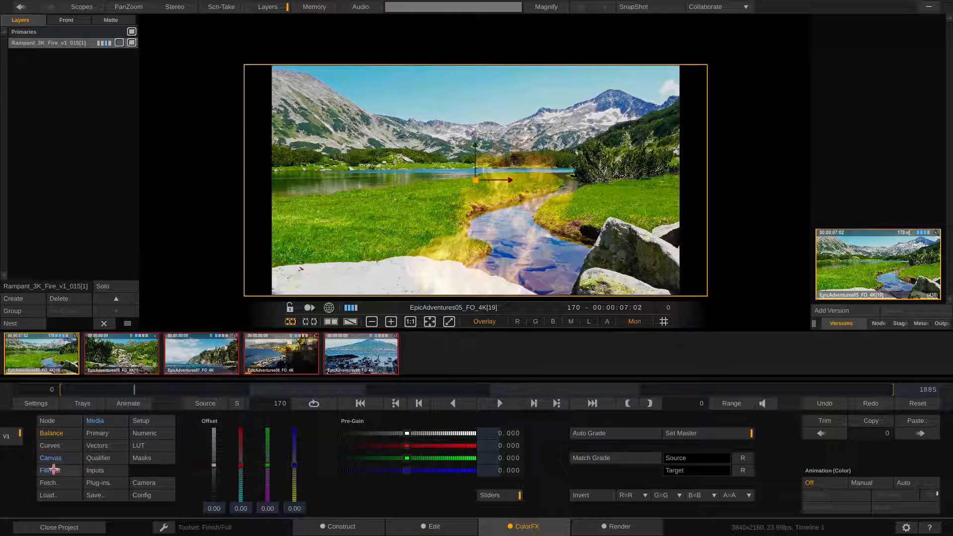
# Compare the red, green and blue channels one at a time as the fire matte's source, then switch them off.
pyautogui.click(54, 470)
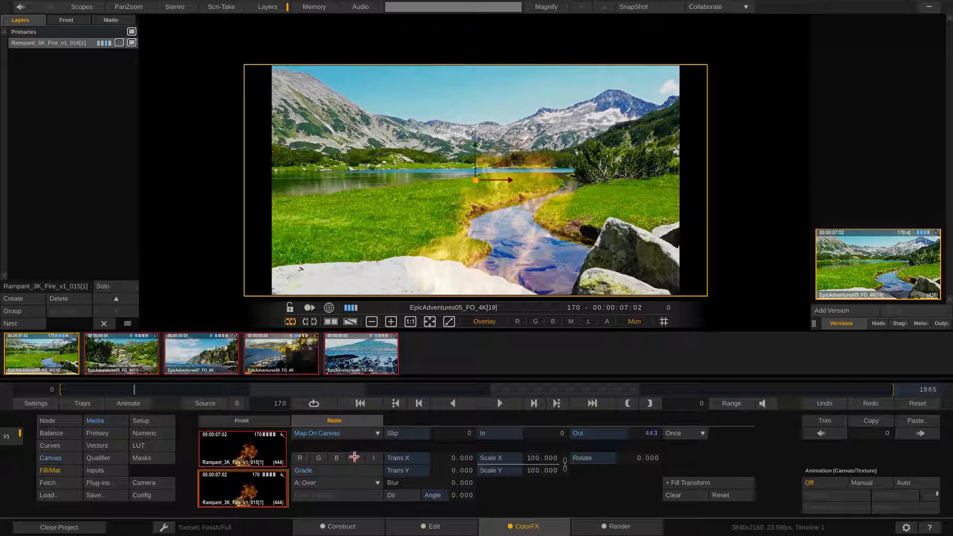
pyautogui.click(299, 457)
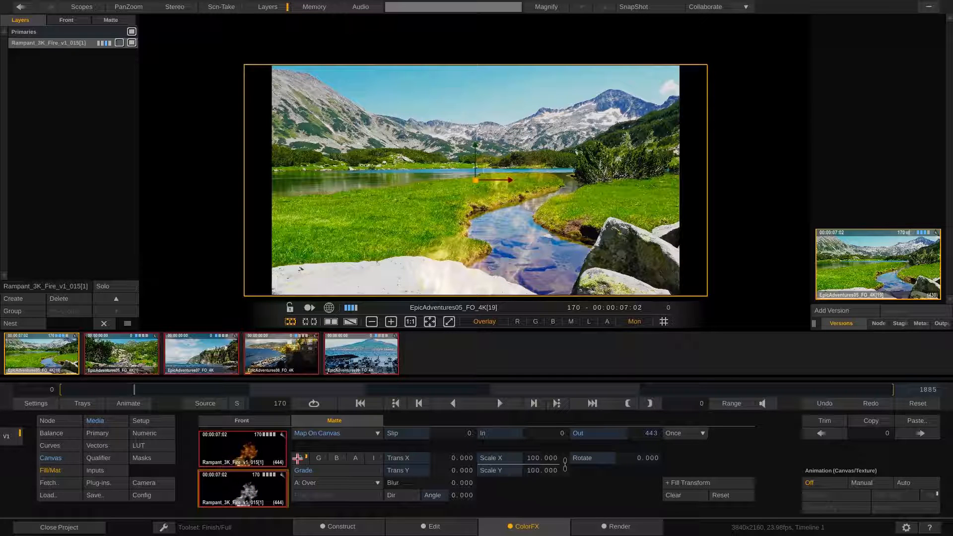
pyautogui.click(319, 457)
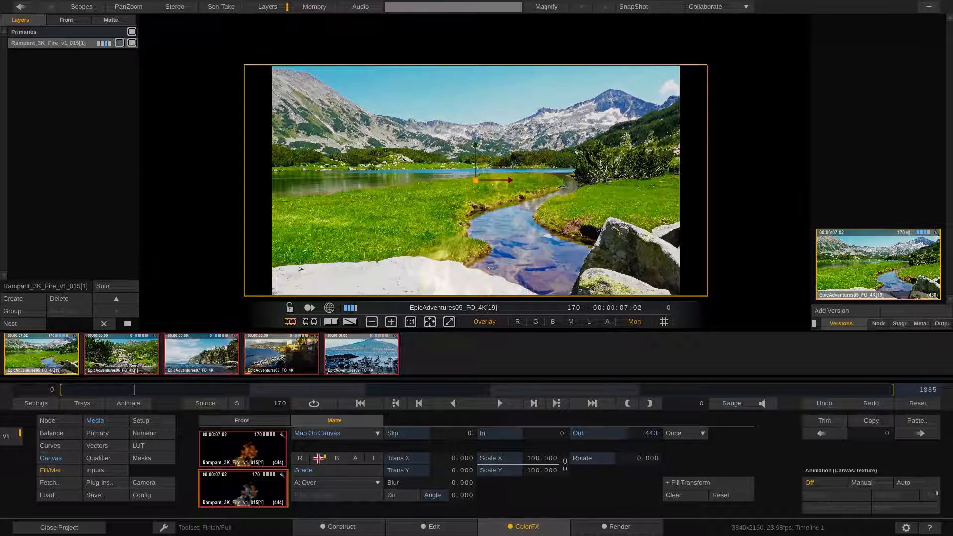
pyautogui.click(339, 458)
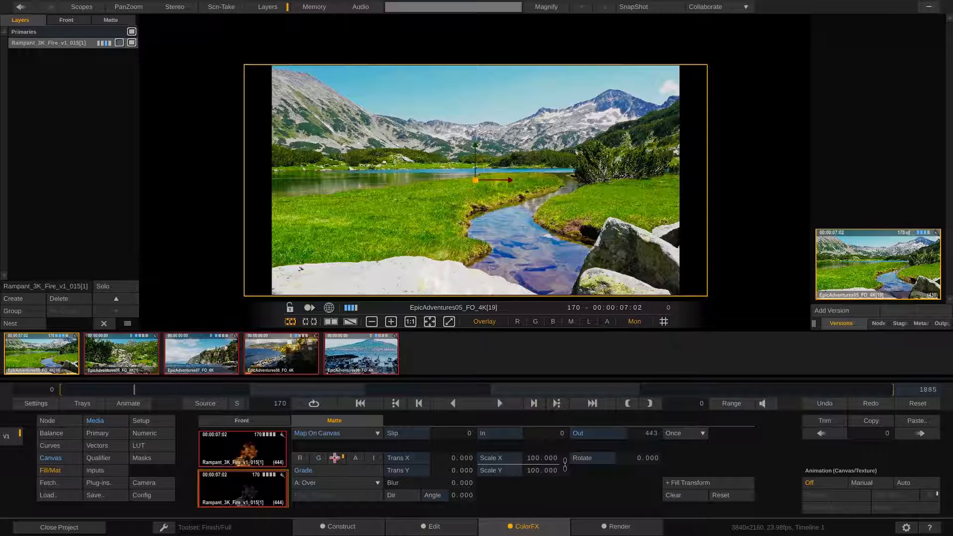
pyautogui.click(335, 458)
pyautogui.click(321, 457)
pyautogui.click(309, 457)
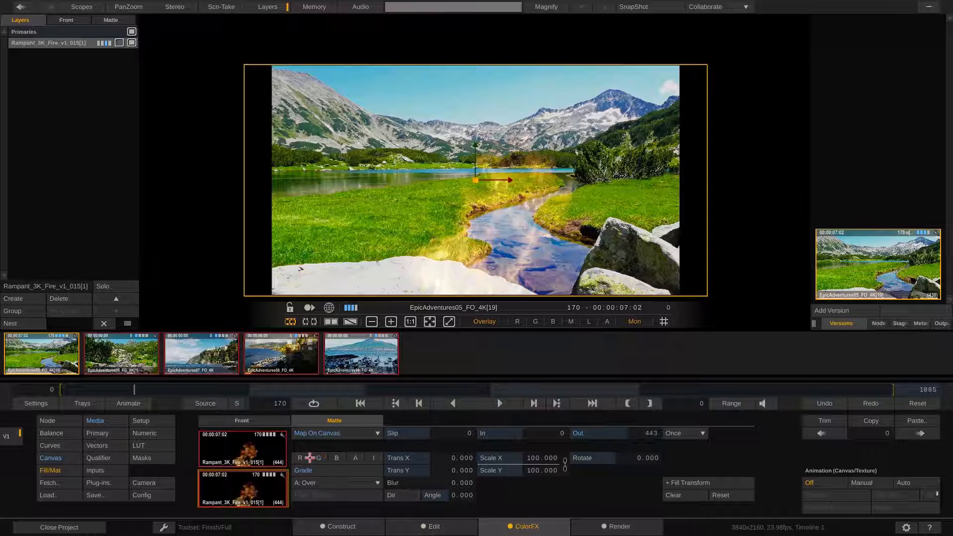
# Test channel combinations for the fire layer's matte and leave only the red channel enabled.
pyautogui.click(303, 458)
pyautogui.click(318, 458)
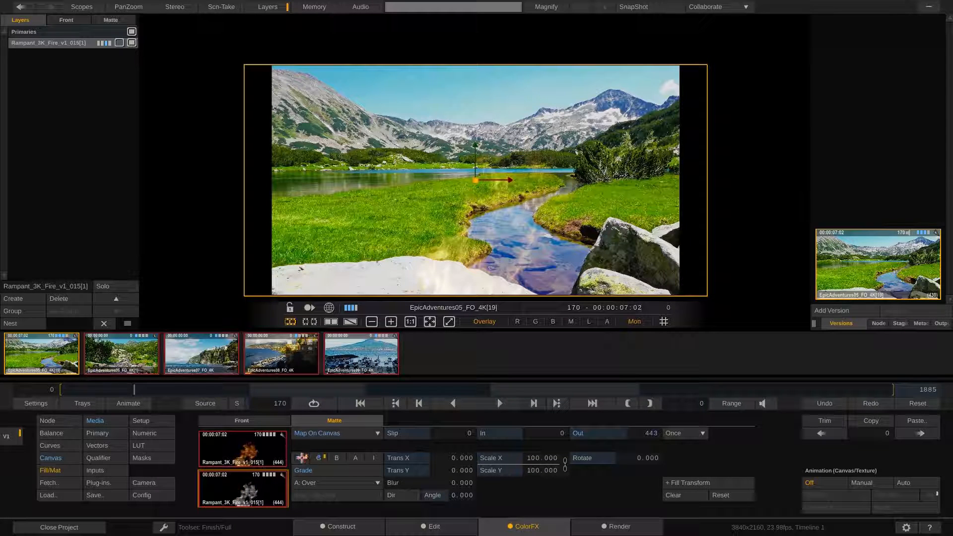
pyautogui.click(294, 457)
pyautogui.click(295, 458)
pyautogui.click(319, 458)
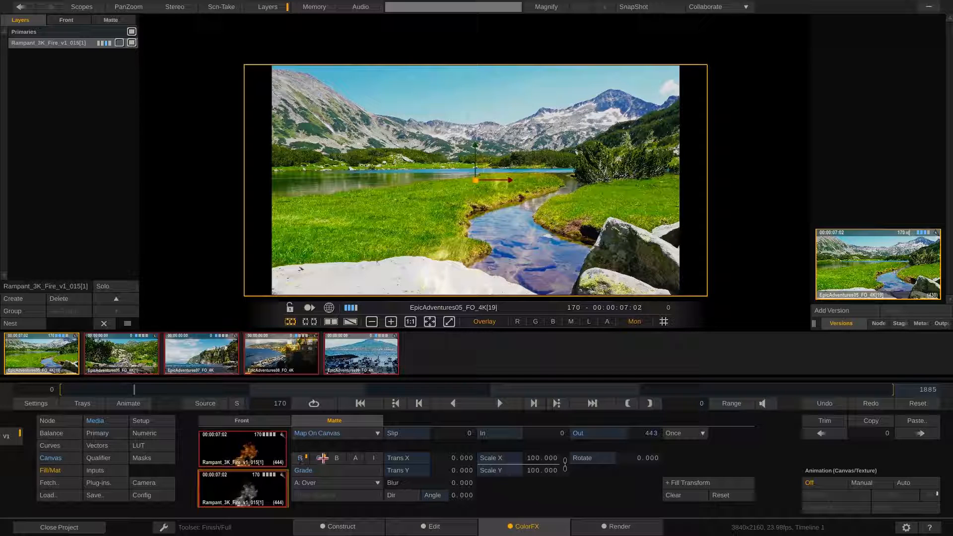
pyautogui.click(317, 458)
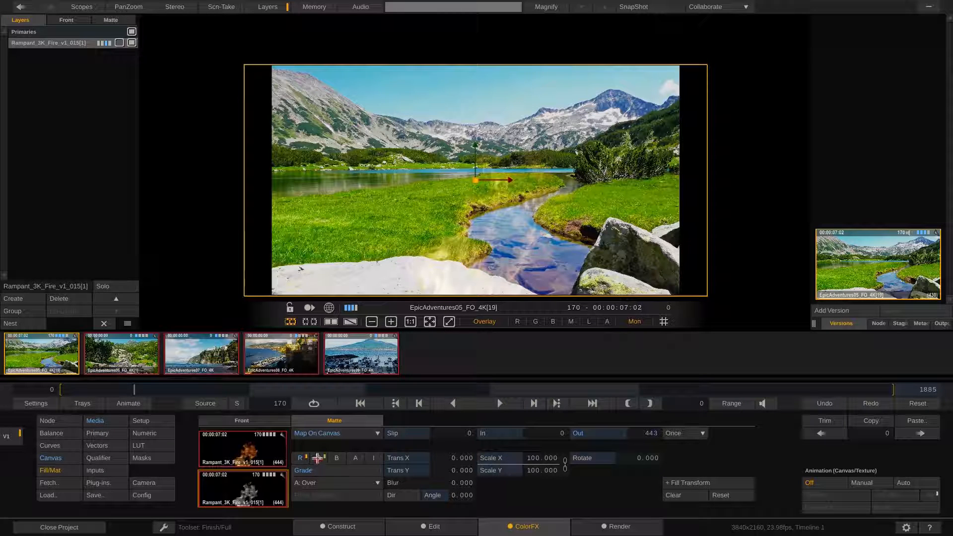
pyautogui.click(317, 457)
pyautogui.click(334, 457)
pyautogui.click(334, 457)
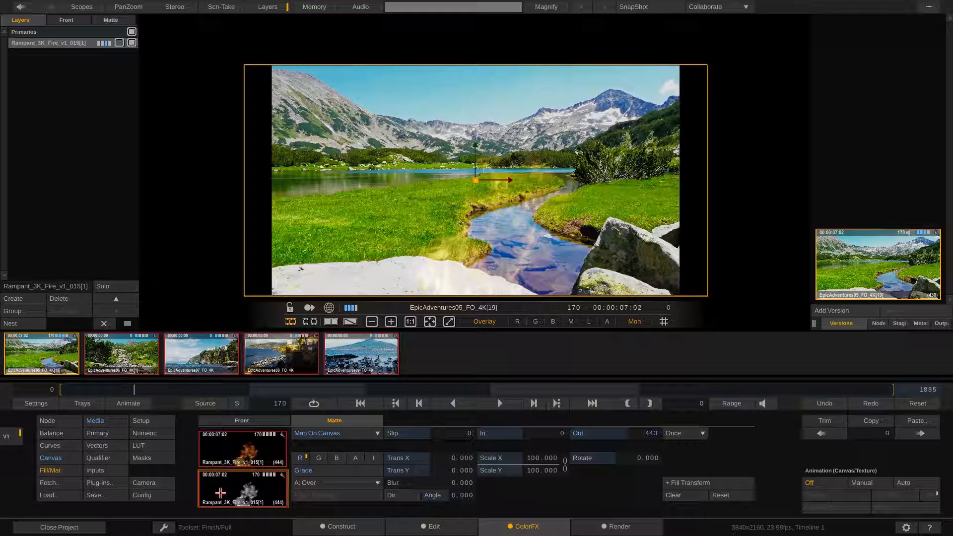
# Raise the fire layer's blue Balance offset to about 98 and change its blend mode to Add.
pyautogui.click(74, 433)
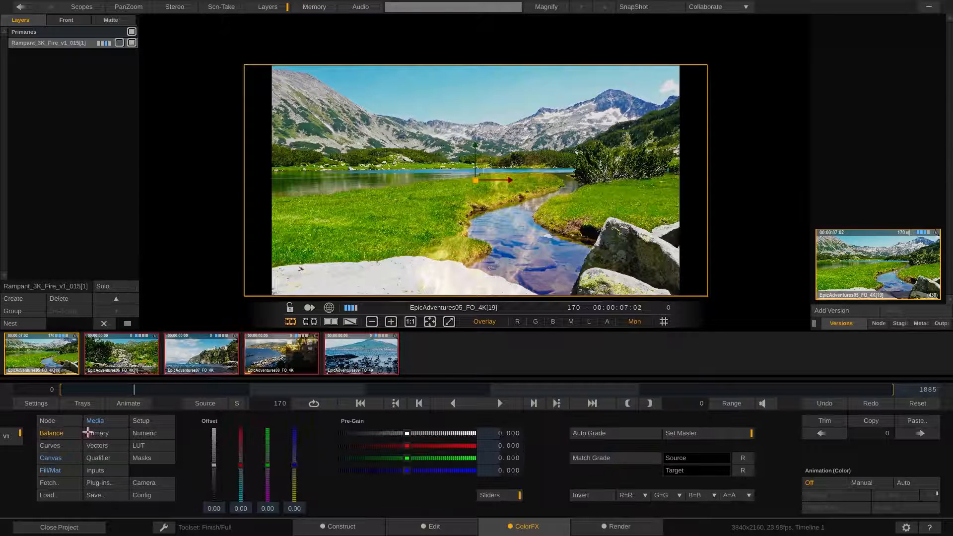
pyautogui.moveTo(295, 464); pyautogui.dragTo(295, 431)
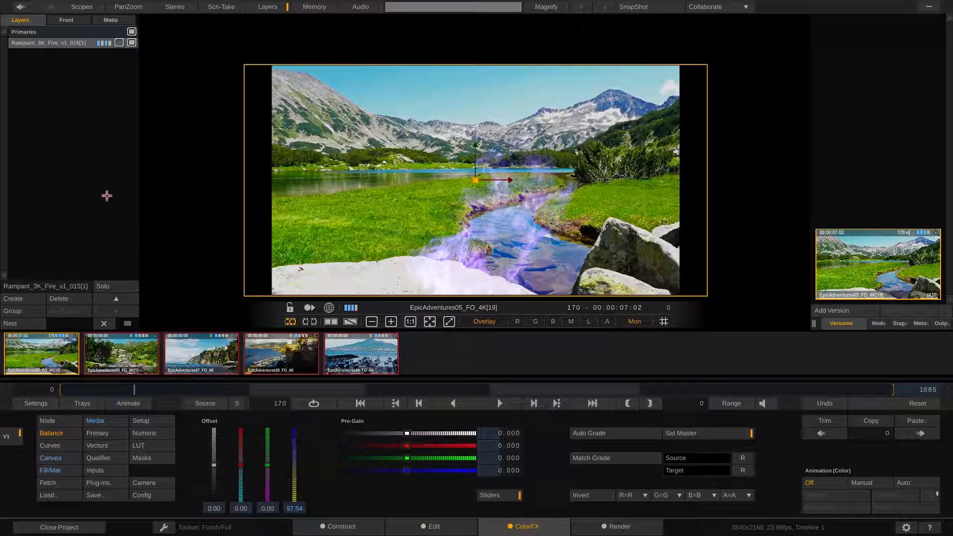
pyautogui.click(67, 19)
pyautogui.click(69, 63)
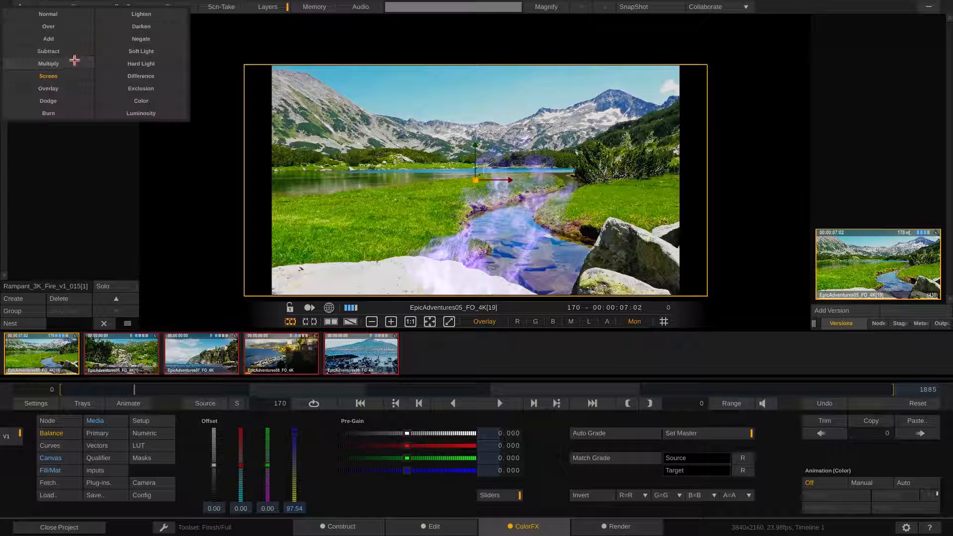
pyautogui.click(70, 37)
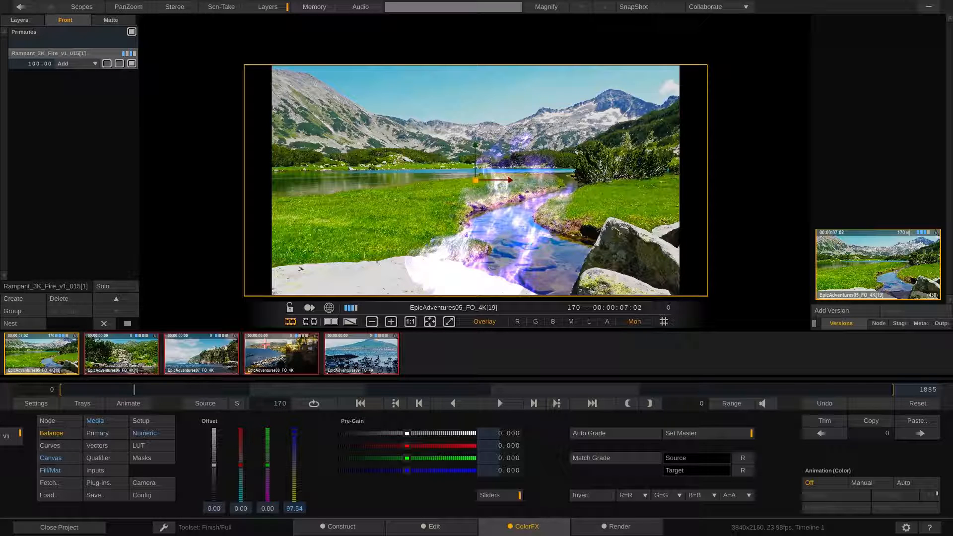
# Play the shot from about frame 57 while adjusting the fire's offsets to about red 12, green 8 and blue 2.
pyautogui.moveTo(134, 389); pyautogui.dragTo(85, 388)
pyautogui.press('space')
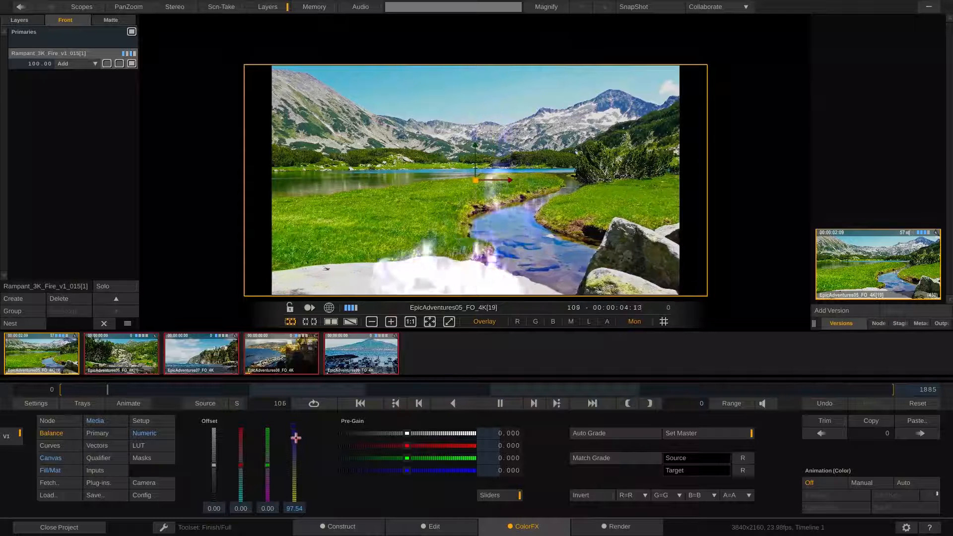
pyautogui.moveTo(294, 457); pyautogui.dragTo(253, 431)
pyautogui.press('space')
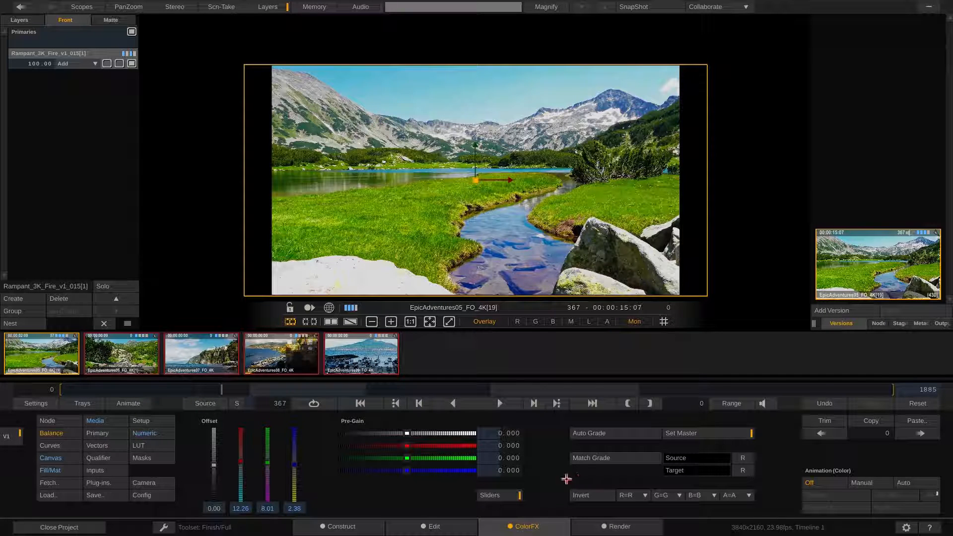
# Reset the fire layer's red, green and blue Balance offsets to 0.
pyautogui.click(239, 508)
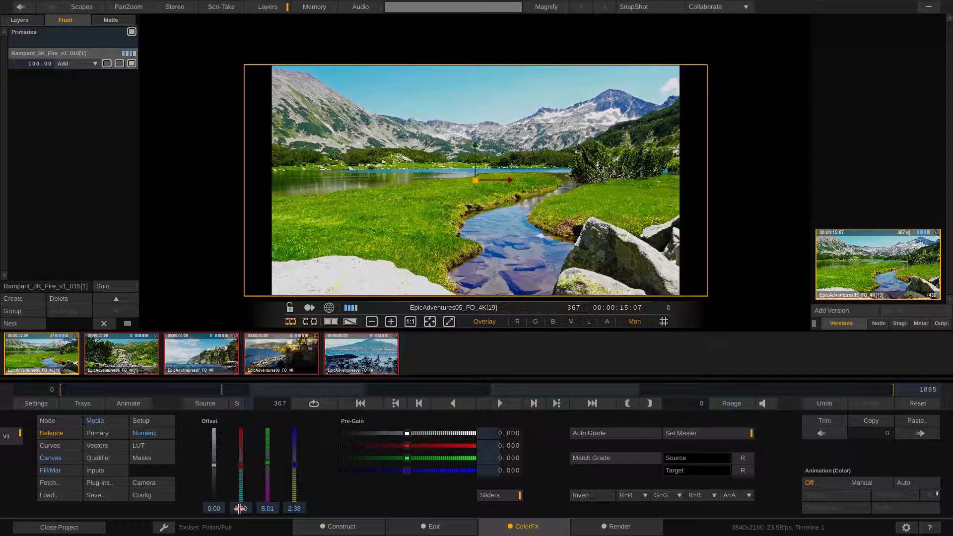
pyautogui.click(266, 508)
pyautogui.write('0')
pyautogui.press('Return')
pyautogui.click(295, 509)
pyautogui.write('0')
pyautogui.press('Return')
# Delete the fire layer and add a new version of the shot, leaving the original version selected.
pyautogui.click(51, 471)
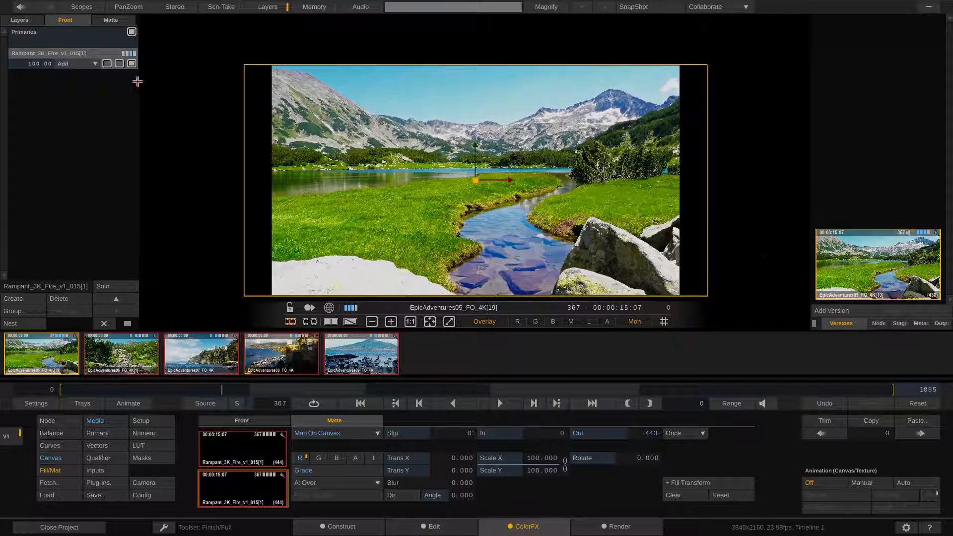
pyautogui.click(37, 51)
pyautogui.click(59, 298)
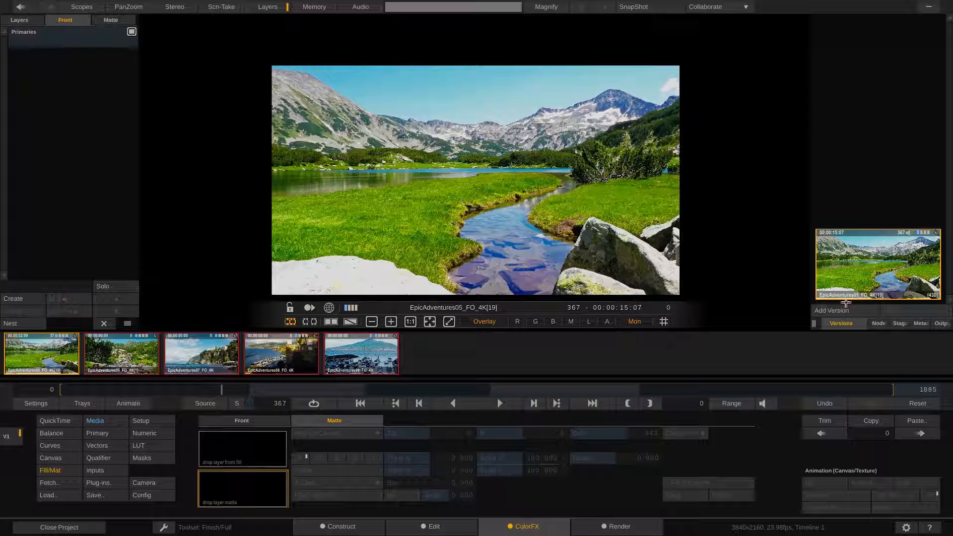
pyautogui.click(832, 310)
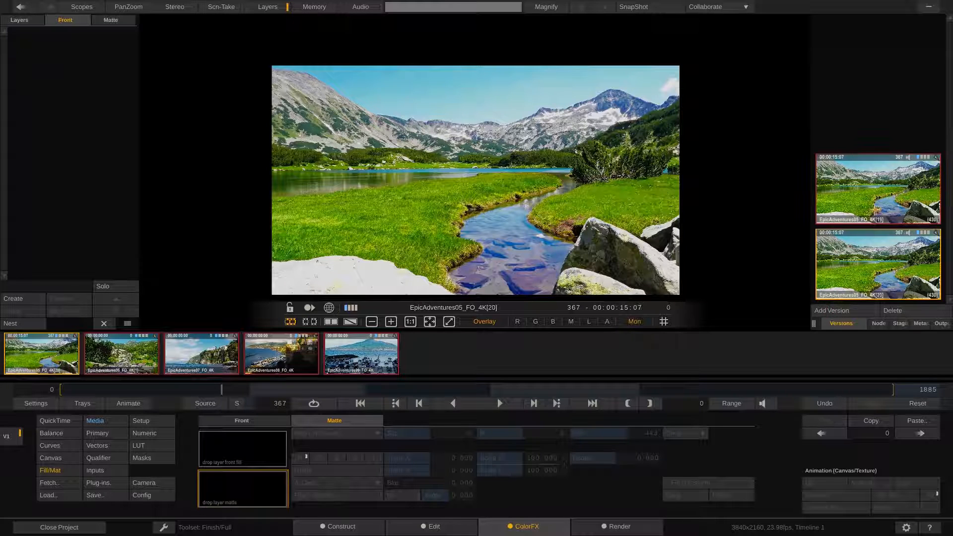
pyautogui.click(875, 209)
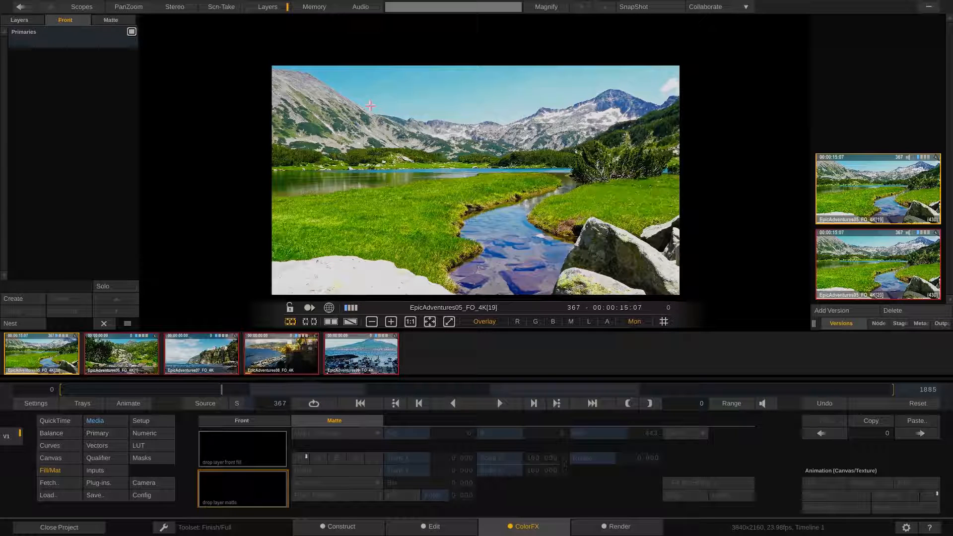
# Import Studio_Mattes_v2_4K_077.mov as the matte of a new layer and preview it at frames 15 and 171.
pyautogui.rightClick(391, 143)
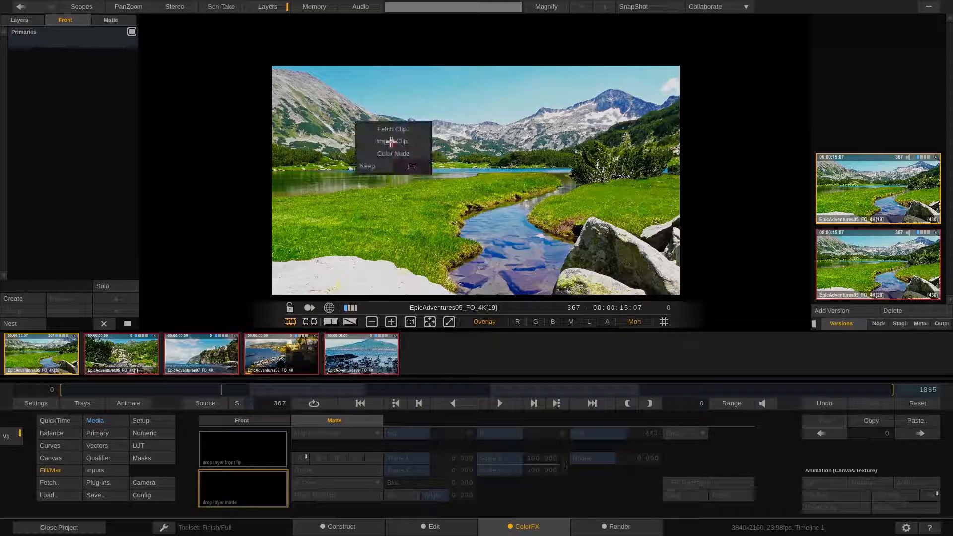
pyautogui.click(393, 141)
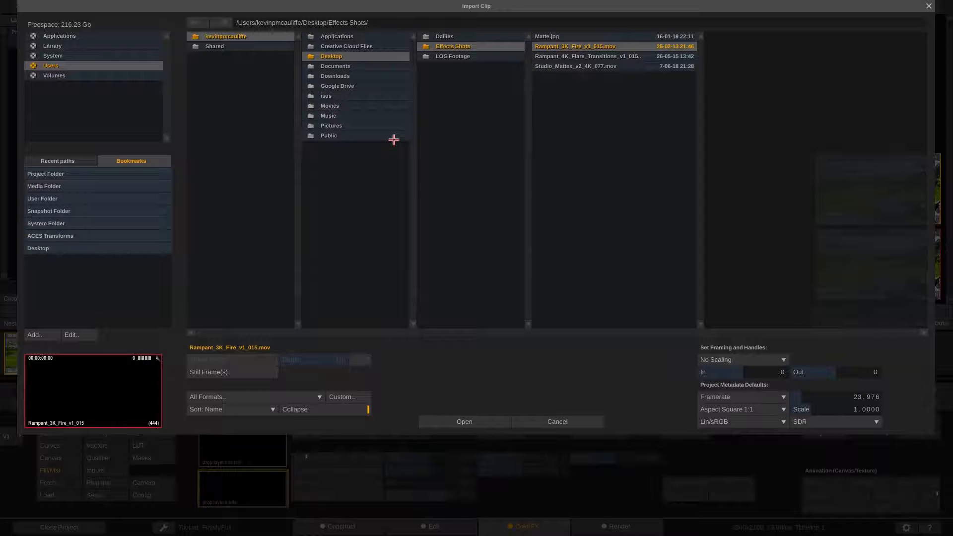
pyautogui.click(570, 65)
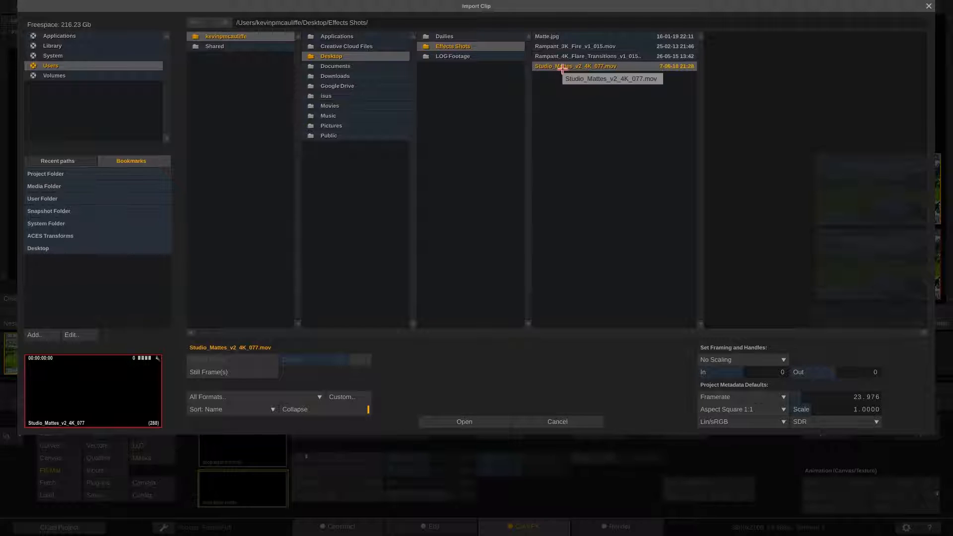
pyautogui.click(476, 422)
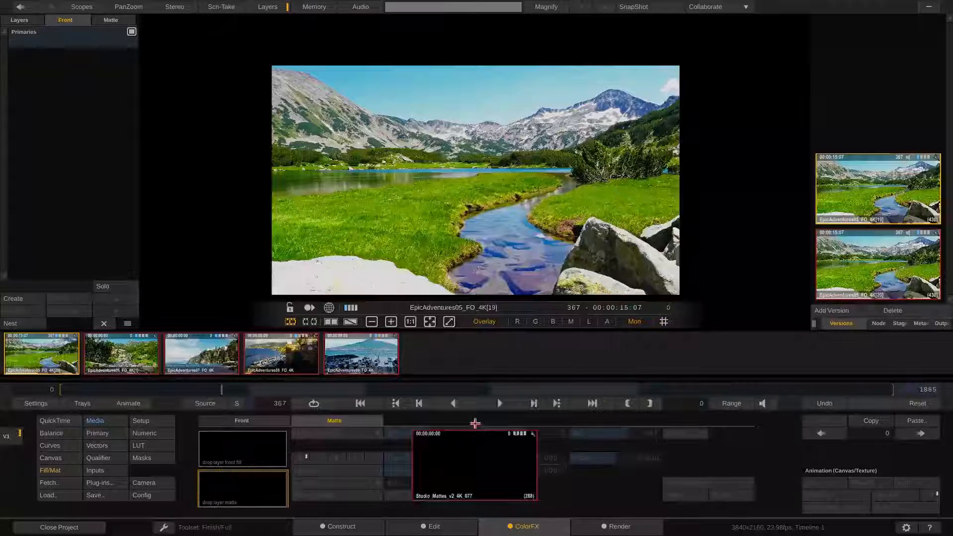
pyautogui.moveTo(475, 423); pyautogui.dragTo(231, 480)
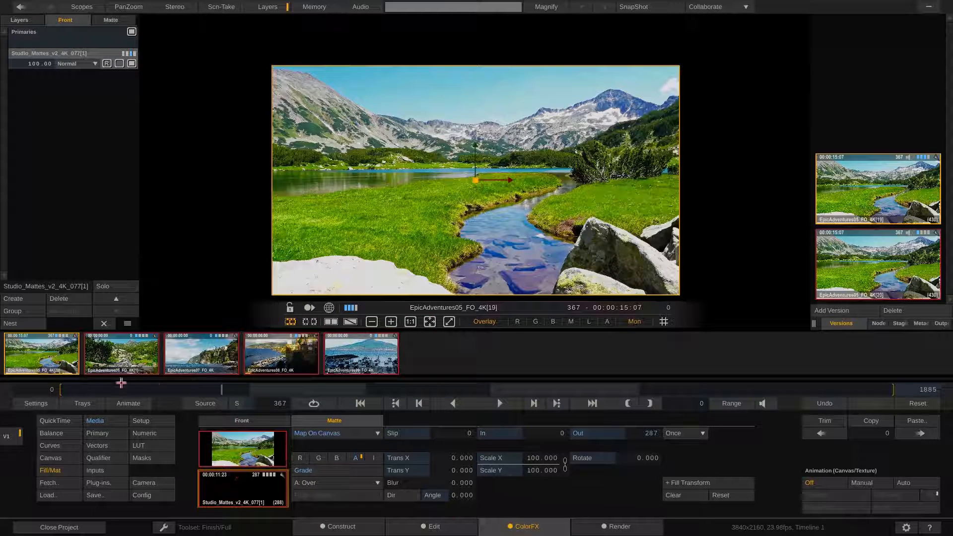
pyautogui.moveTo(84, 385); pyautogui.dragTo(66, 379)
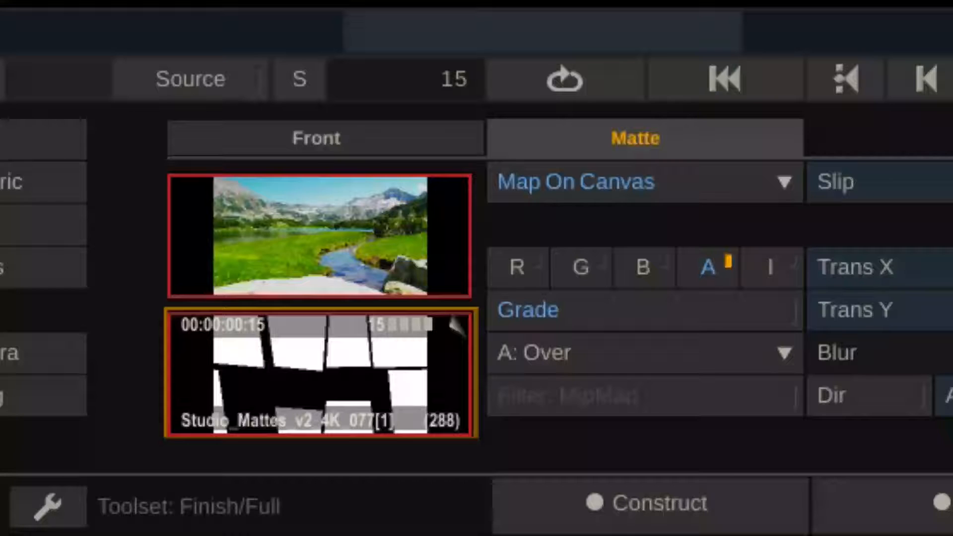
pyautogui.moveTo(66, 379); pyautogui.dragTo(136, 380)
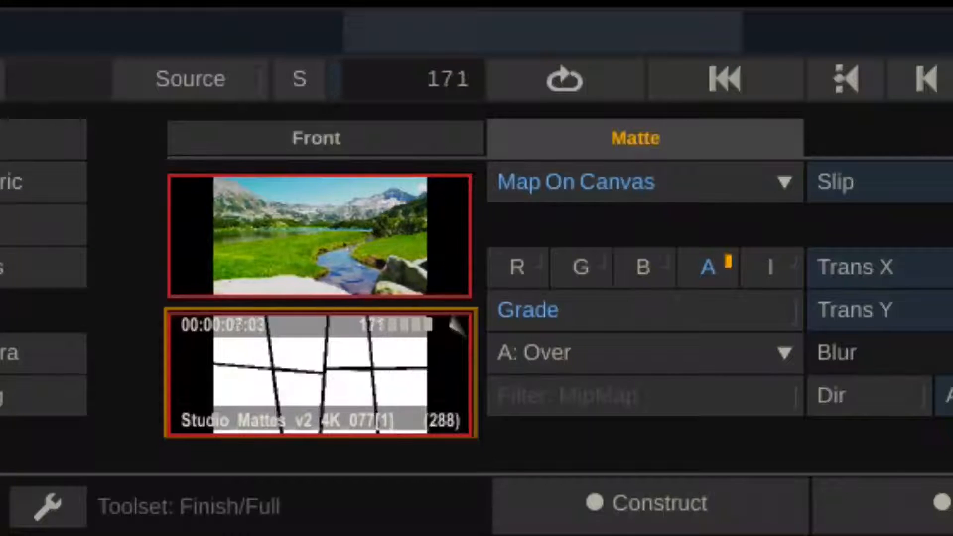
# Try a red Balance offset of 68.24 on the studio matte layer and undo it.
pyautogui.moveTo(0, 17); pyautogui.dragTo(0, 17)
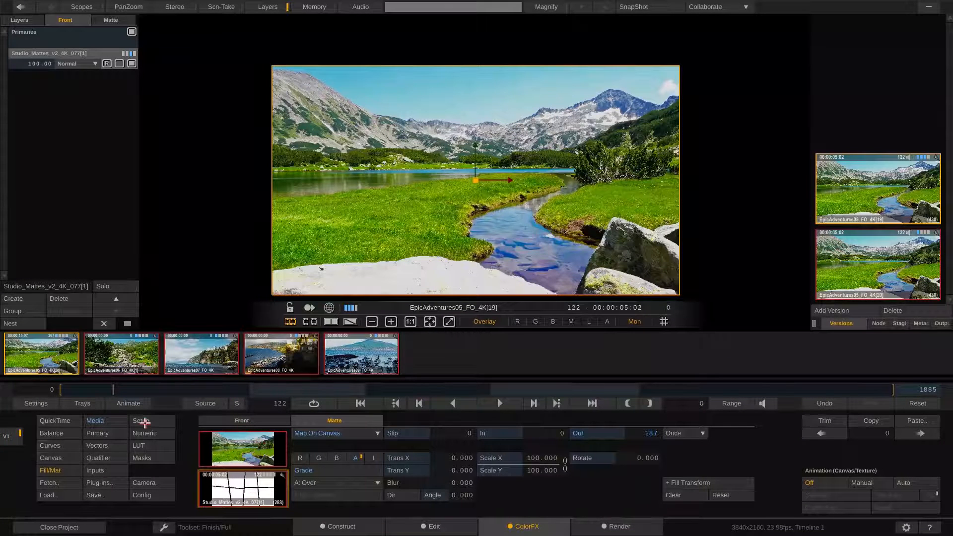
pyautogui.click(62, 434)
pyautogui.moveTo(242, 465); pyautogui.dragTo(247, 441)
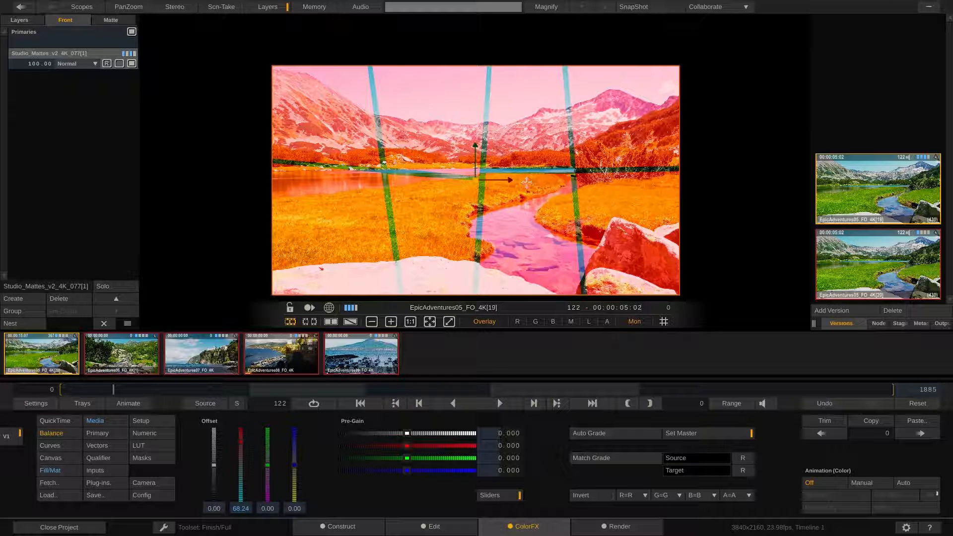
pyautogui.hotkey('ctrl', 'z')
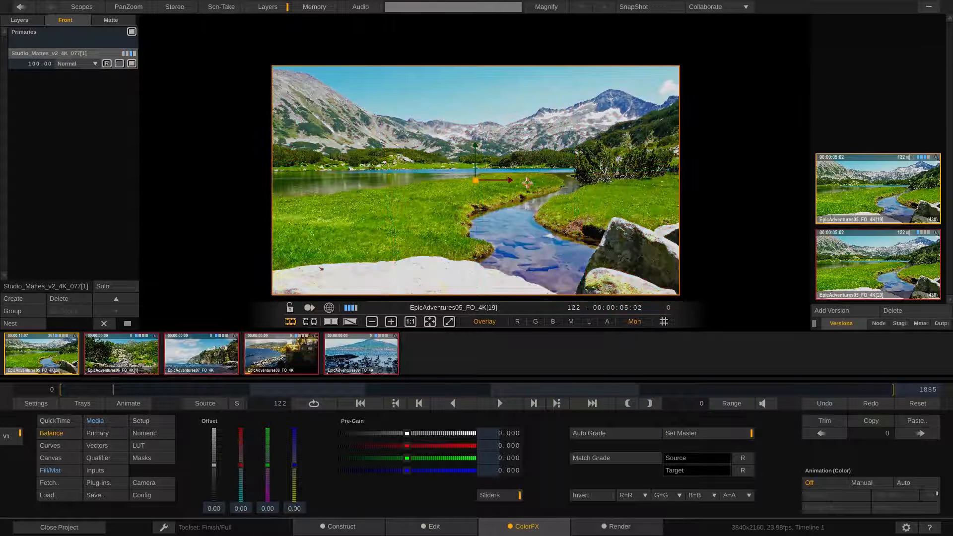
# Import BeachView06_FO_4K.mov from LOG Footage/Monday/Camera 001 and assign it as the front fill of the studio matte layer.
pyautogui.rightClick(385, 98)
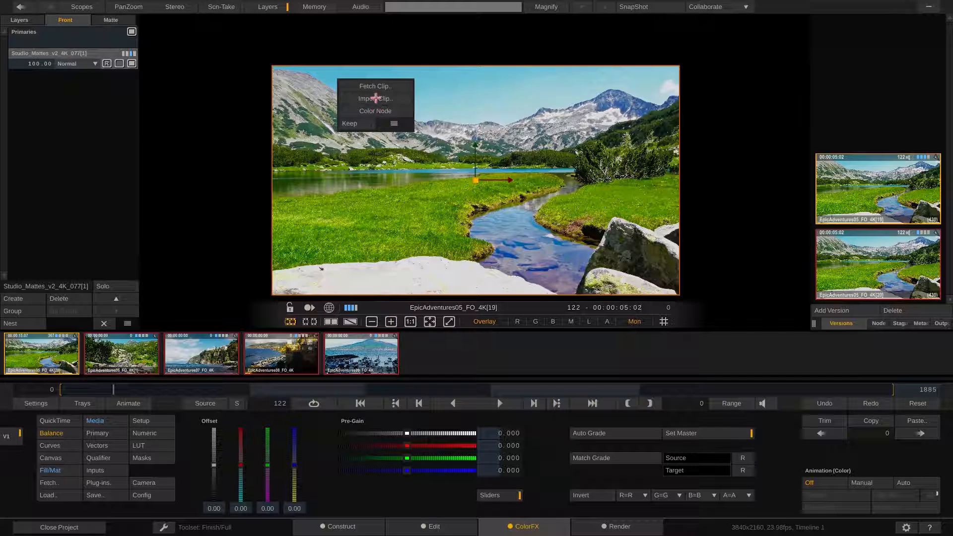
pyautogui.click(375, 98)
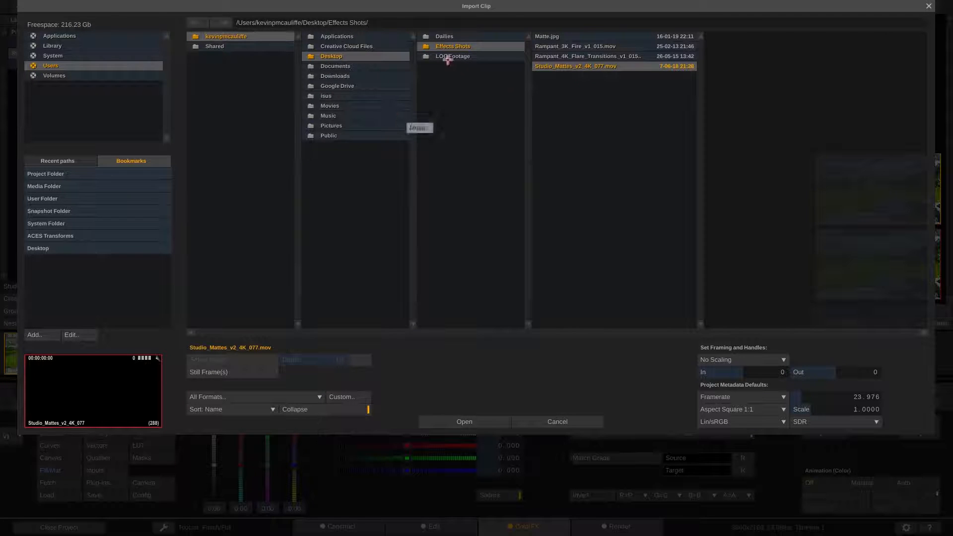
pyautogui.click(445, 56)
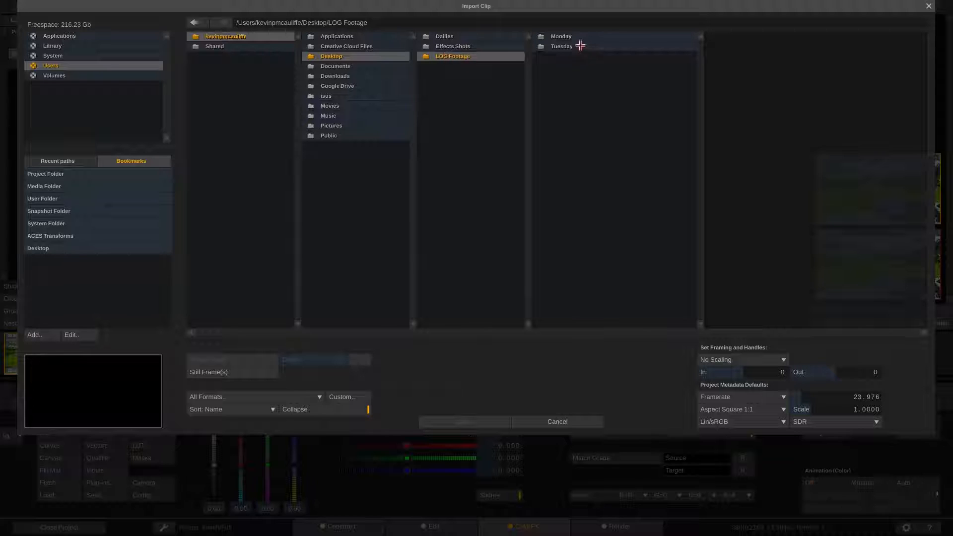
pyautogui.click(564, 37)
pyautogui.click(681, 37)
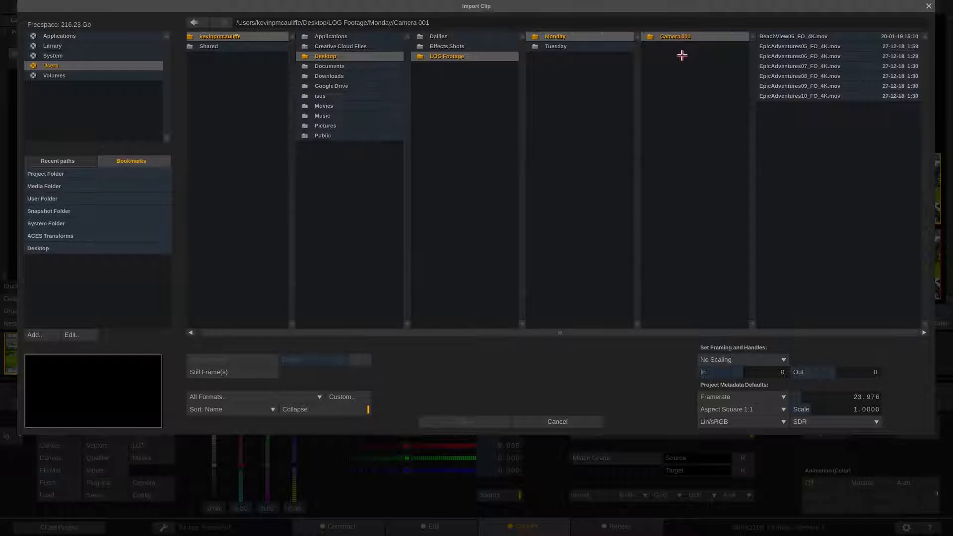
pyautogui.click(789, 66)
pyautogui.click(786, 74)
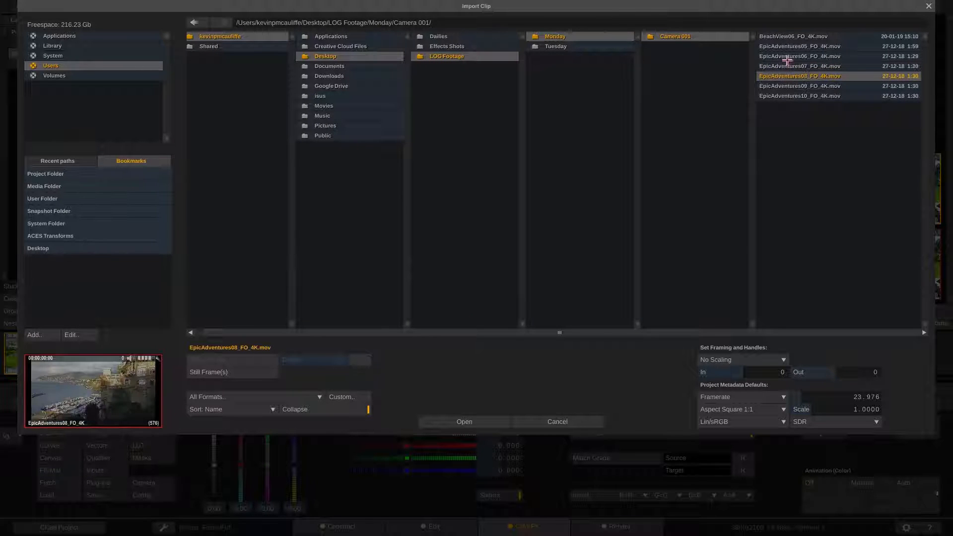
pyautogui.click(790, 36)
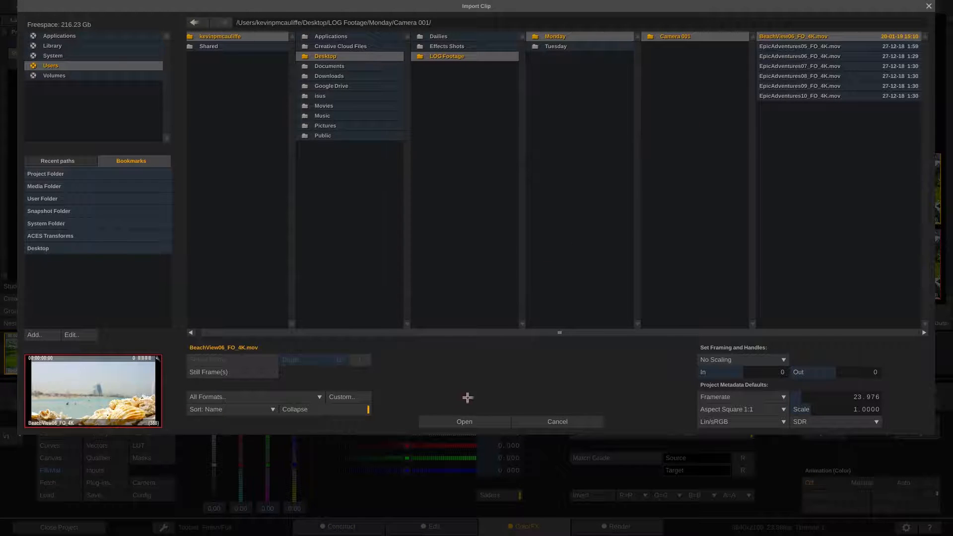
pyautogui.click(465, 422)
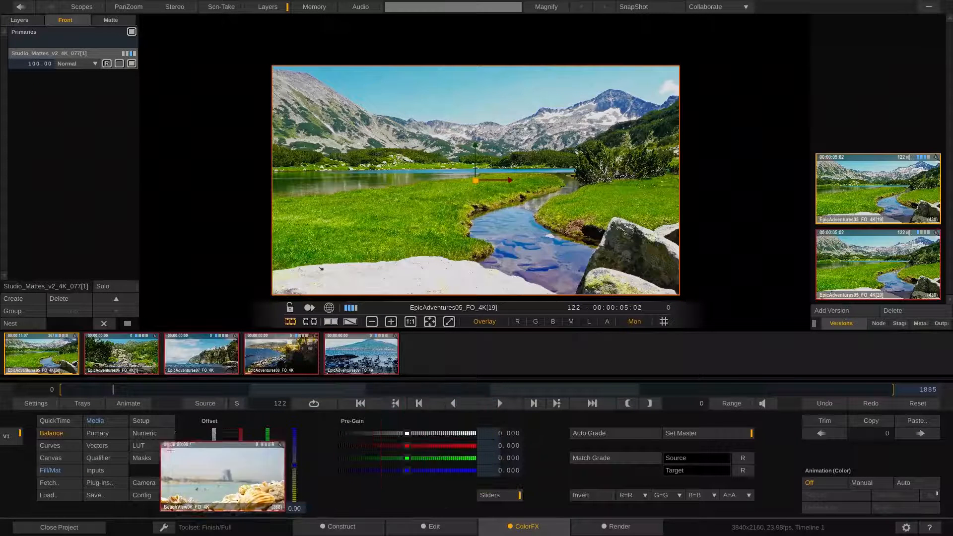
pyautogui.click(50, 470)
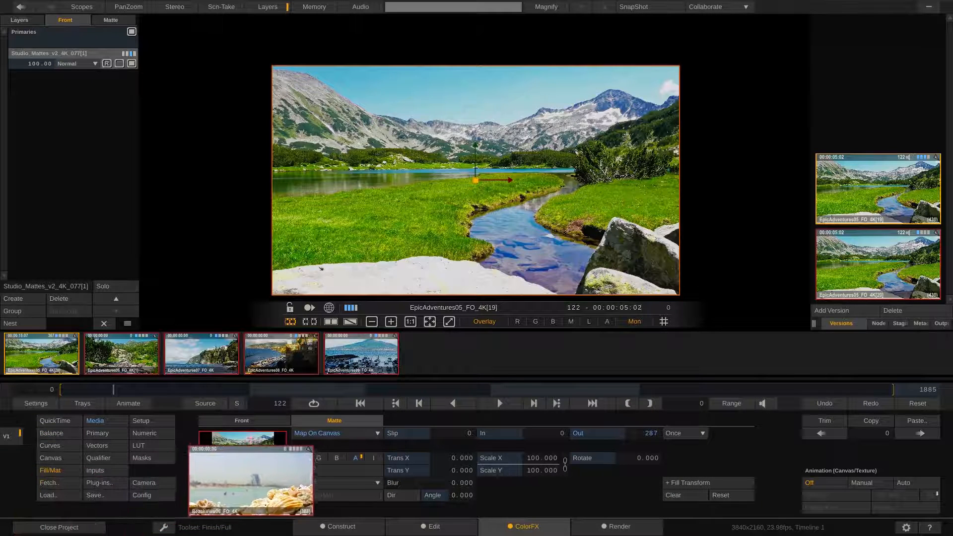
pyautogui.click(242, 448)
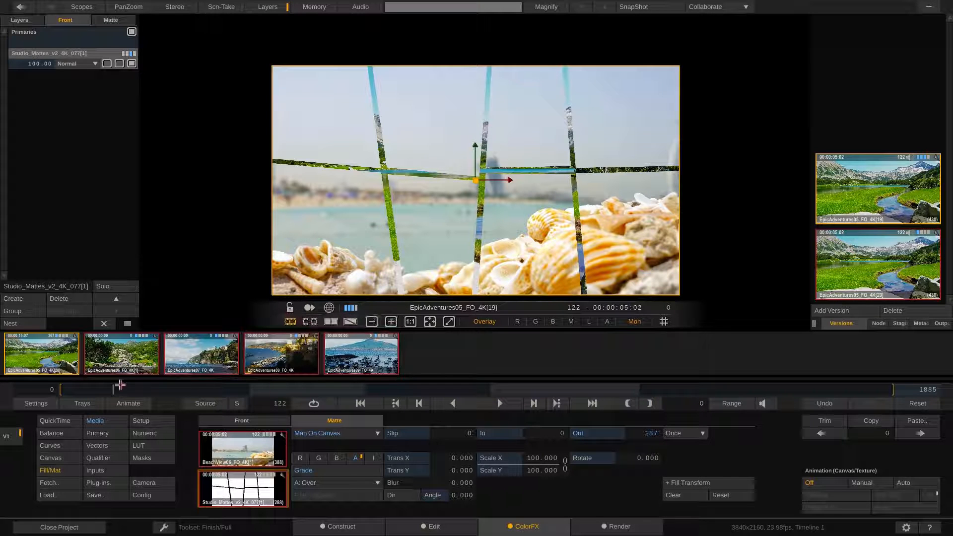
# Go to frame 110 and compare the layer's front and matte settings, leaving the front fill selected.
pyautogui.moveTo(113, 390)
pyautogui.mouseDown()
pyautogui.moveTo(53, 390)
pyautogui.moveTo(191, 386)
pyautogui.moveTo(77, 388)
pyautogui.moveTo(178, 398)
pyautogui.moveTo(82, 397)
pyautogui.moveTo(171, 400)
pyautogui.moveTo(112, 401)
pyautogui.mouseUp()
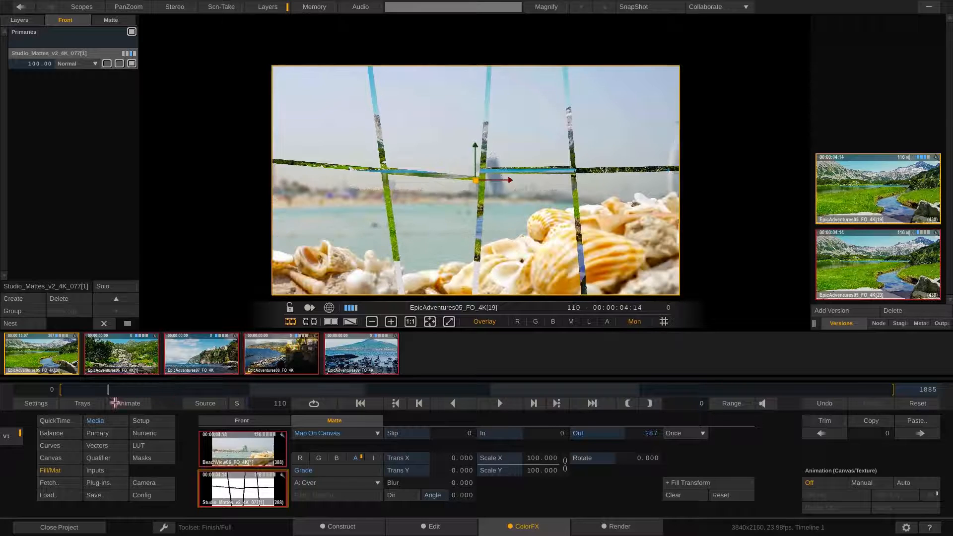
pyautogui.click(246, 425)
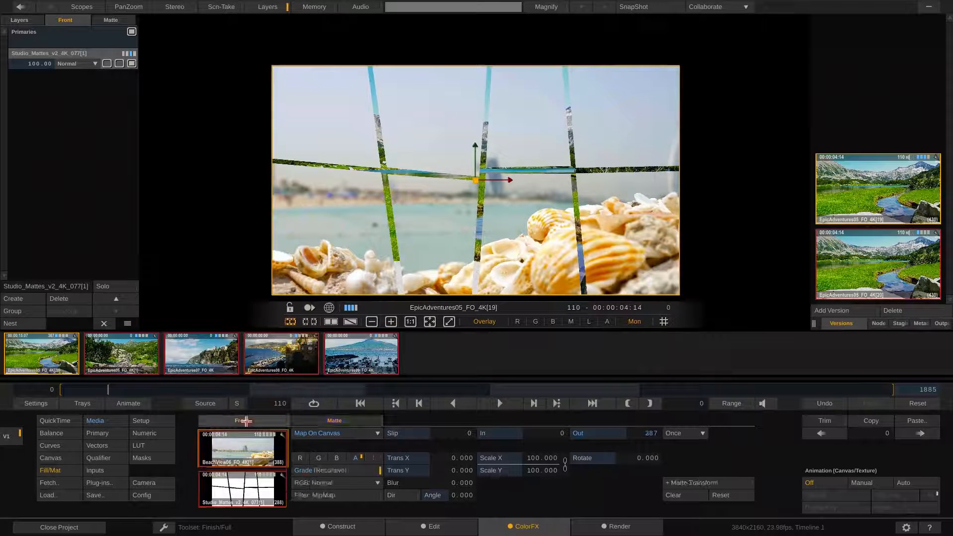
pyautogui.click(356, 422)
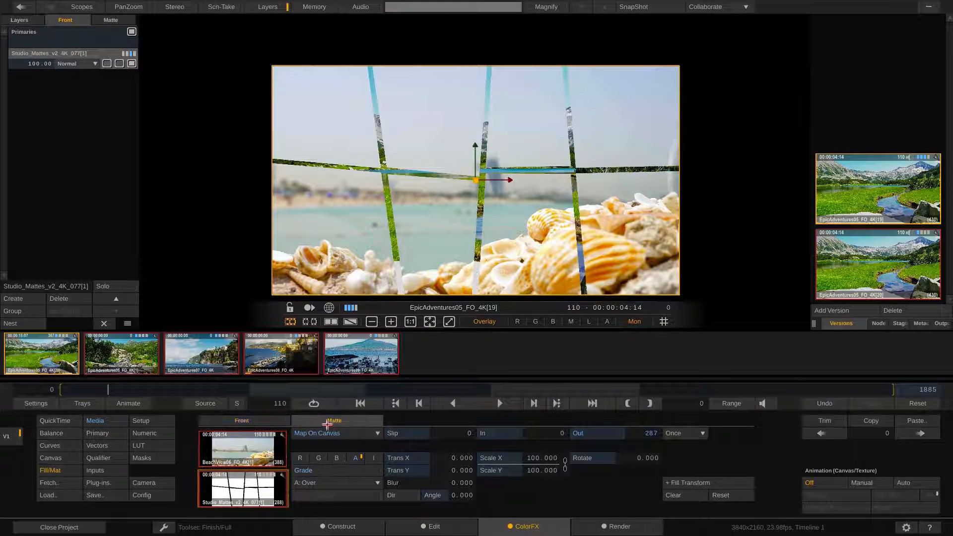
pyautogui.click(253, 421)
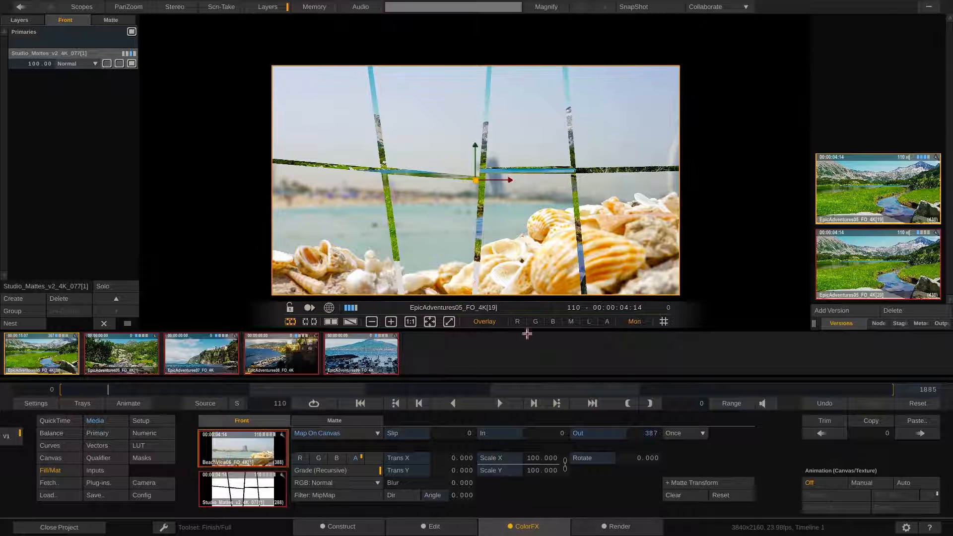
# Try changing the beach fill's horizontal translation and its scale, undoing each change.
pyautogui.moveTo(478, 459); pyautogui.dragTo(464, 445)
pyautogui.hotkey('ctrl', 'z')
pyautogui.moveTo(544, 458)
pyautogui.mouseDown()
pyautogui.moveTo(541, 445)
pyautogui.moveTo(500, 432)
pyautogui.moveTo(506, 460)
pyautogui.moveTo(554, 460)
pyautogui.moveTo(527, 458)
pyautogui.mouseUp()
pyautogui.hotkey('ctrl', 'z')
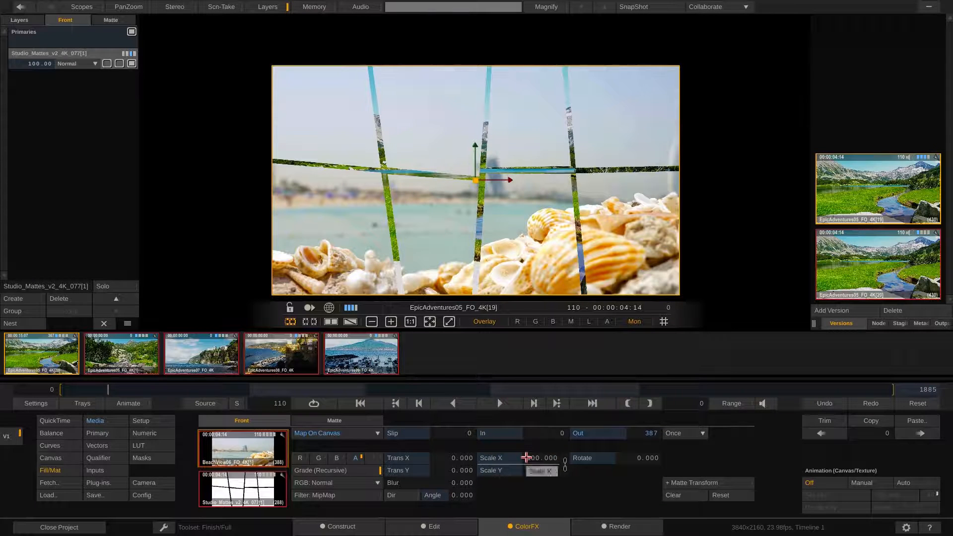
# Try blurring the beach fill and the studio matte separately, restoring each blur to 0.
pyautogui.moveTo(468, 483); pyautogui.dragTo(447, 475)
pyautogui.click(331, 420)
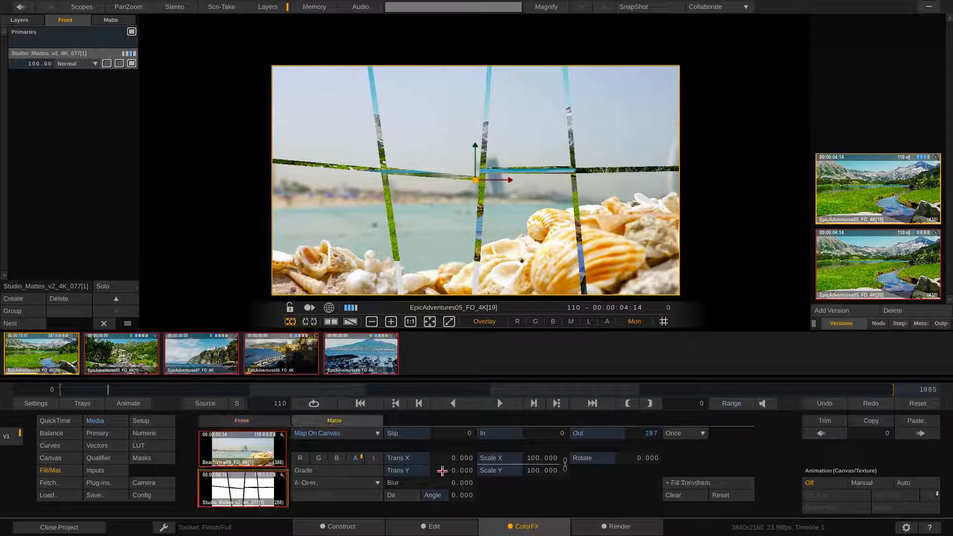
pyautogui.moveTo(465, 482); pyautogui.dragTo(442, 489)
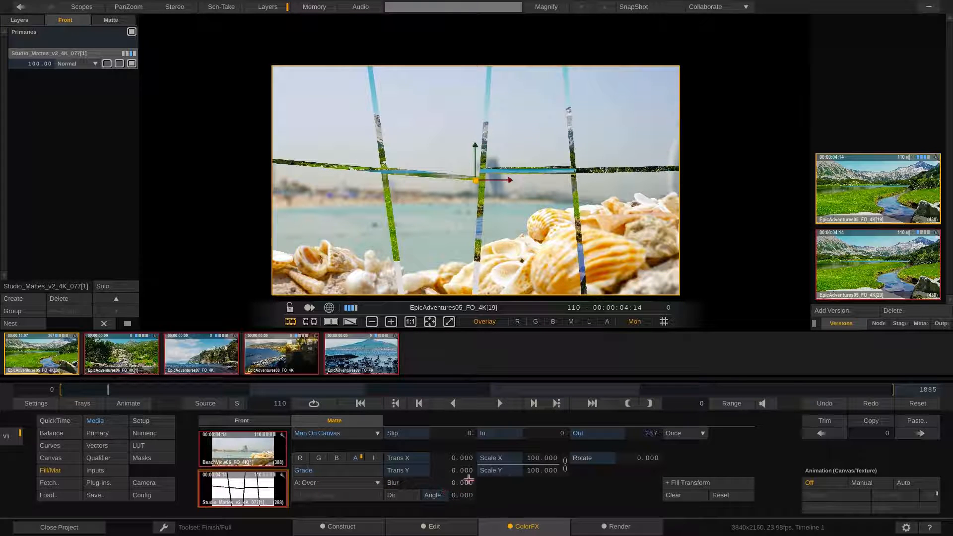
# Enable Fill Transform for the matte so the fill follows it, and set the blur to about 56.43.
pyautogui.moveTo(465, 457)
pyautogui.mouseDown()
pyautogui.moveTo(447, 460)
pyautogui.moveTo(463, 455)
pyautogui.moveTo(464, 466)
pyautogui.mouseUp()
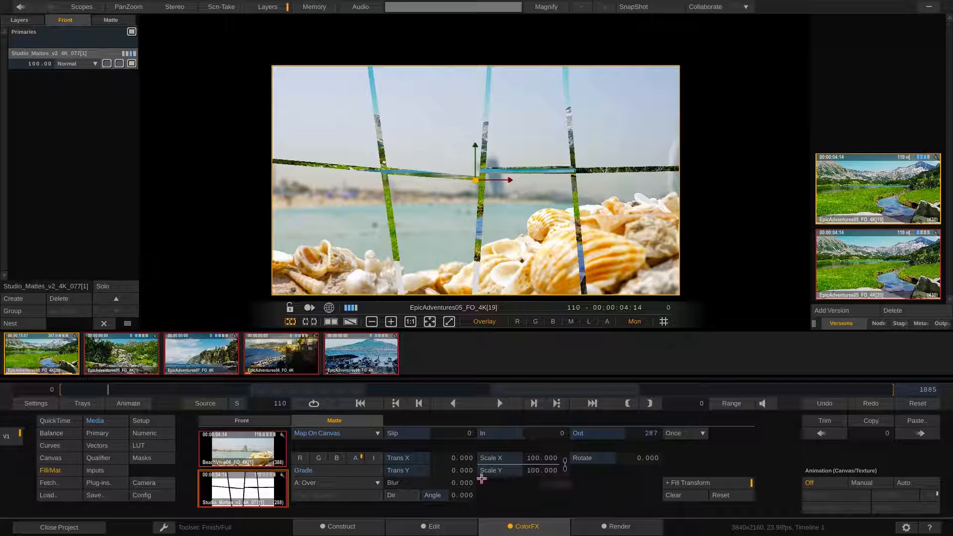
pyautogui.moveTo(460, 484); pyautogui.dragTo(437, 480)
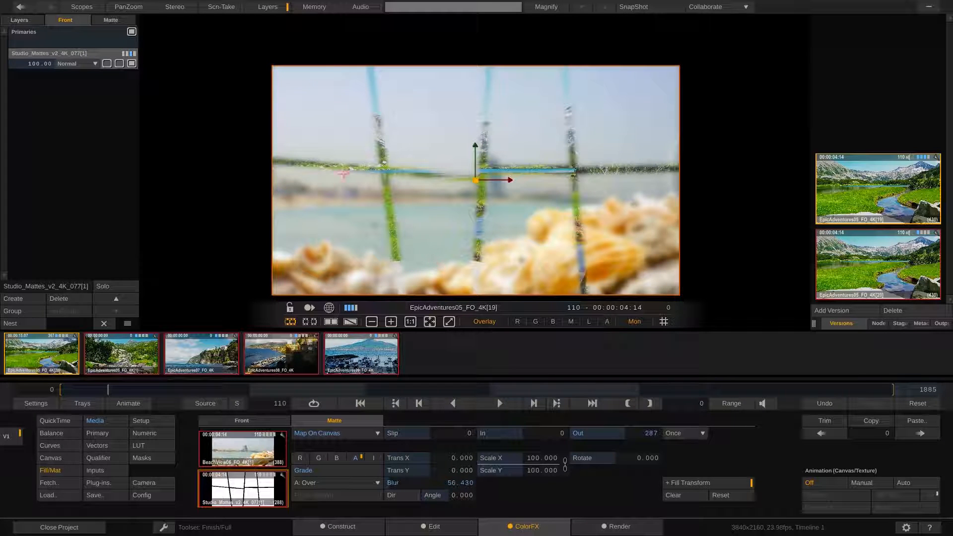